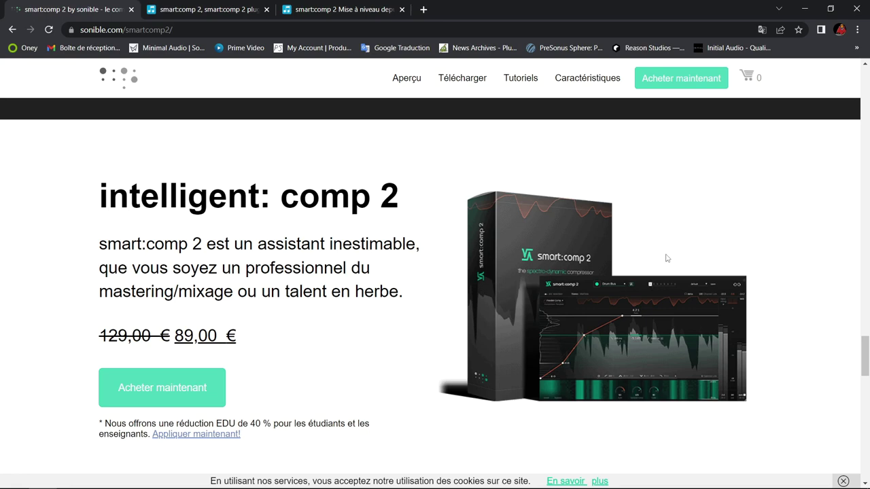
# Examine the price and the AI compression and dynamics-shaping sections on sonible's smart:comp 2 product page
pyautogui.scroll(8, 666, 256)
pyautogui.scroll(7, 666, 256)
pyautogui.scroll(2, 665, 257)
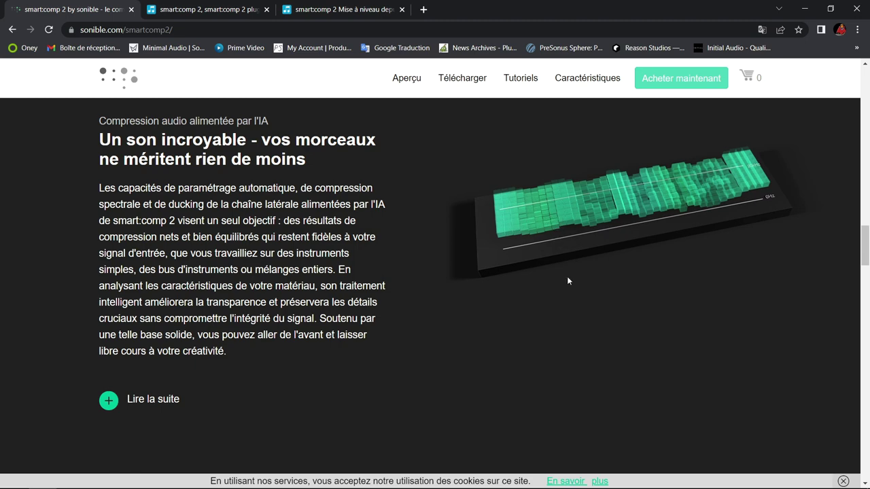
pyautogui.scroll(-5, 568, 279)
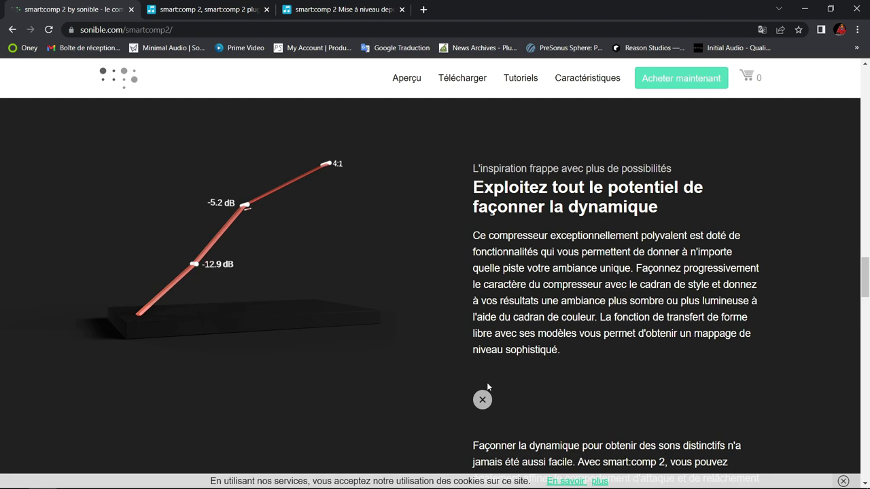
# Review the full smart:comp 2 listing on the Plugin Boutique page that is already open
pyautogui.click(219, 8)
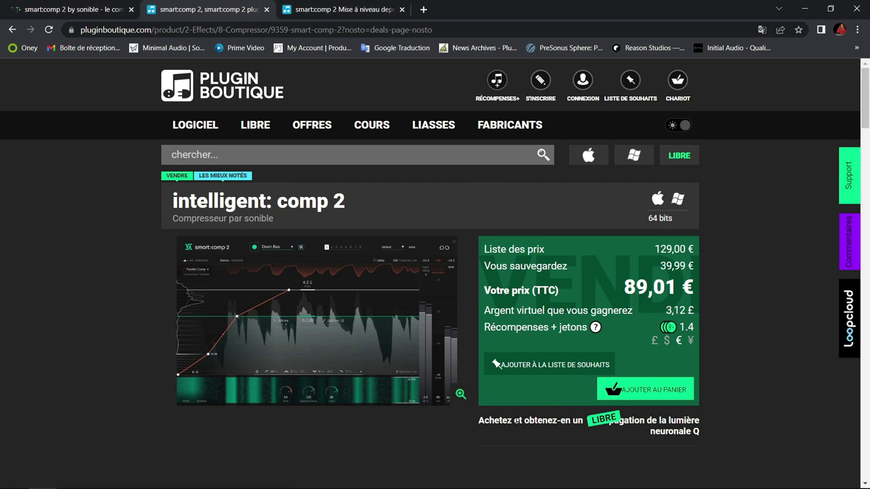
pyautogui.scroll(-10, 435, 272)
pyautogui.scroll(-6, 515, 418)
pyautogui.scroll(5, 515, 418)
pyautogui.scroll(10, 515, 418)
# Review the offer and description of the smart:comp 2 upgrade from smart:comp 1 on Plugin Boutique
pyautogui.click(353, 11)
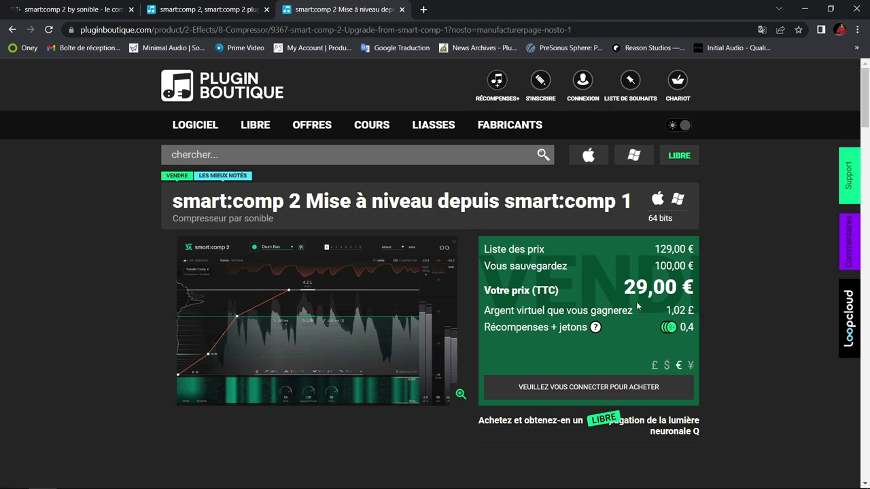
pyautogui.scroll(-5, 452, 415)
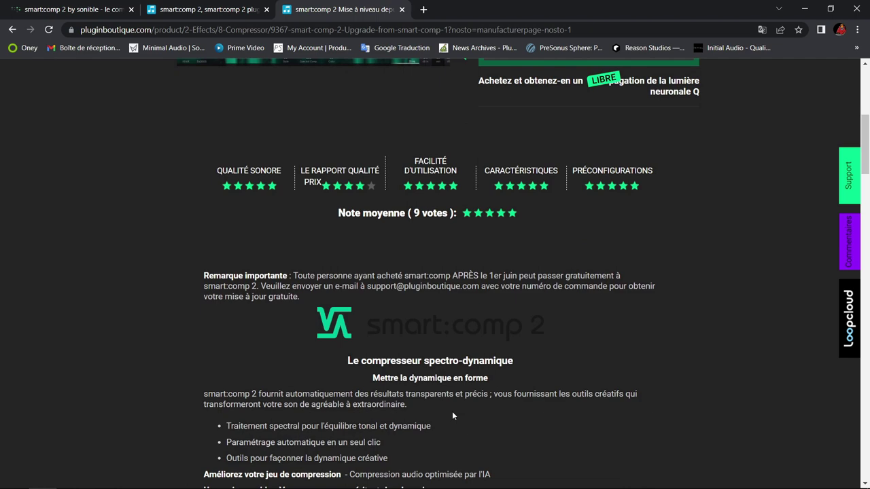
pyautogui.scroll(-4, 452, 416)
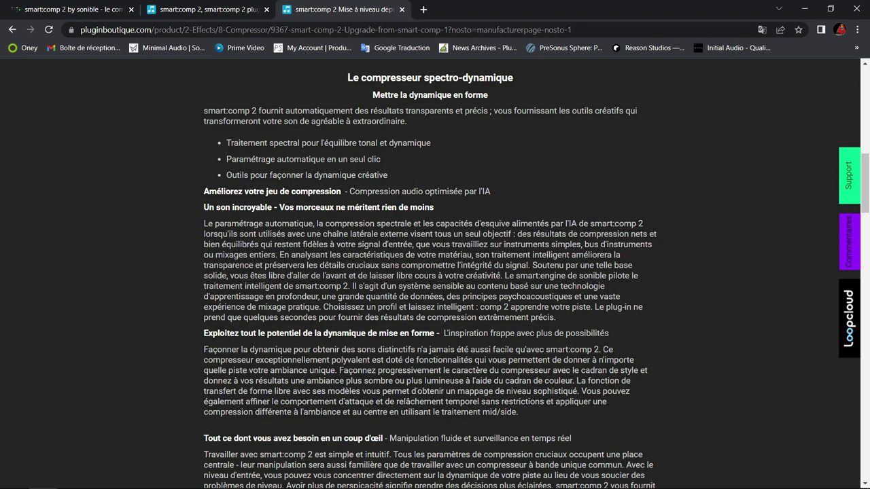
pyautogui.scroll(10, 545, 346)
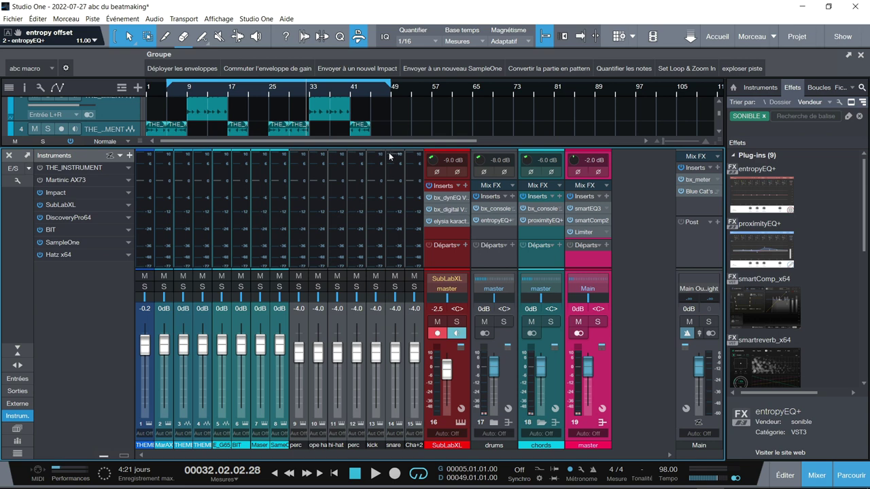
# Inspect the beat's arrangement in Studio One, return to the mixer, and briefly view entropyEQ+ on the drums bus
pyautogui.press('F3')
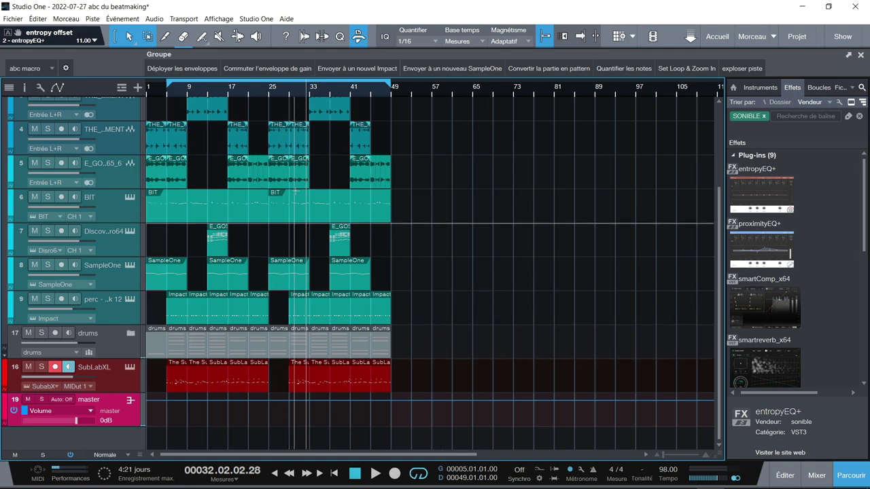
pyautogui.press('F3')
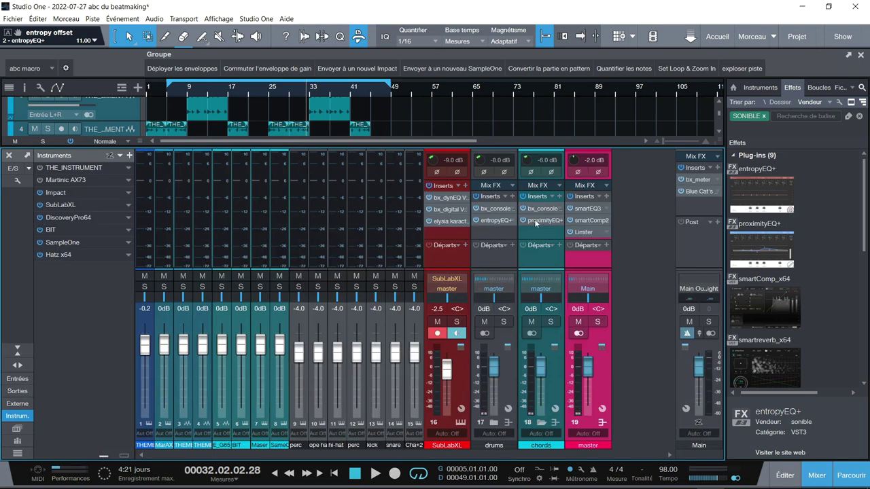
pyautogui.click(488, 222)
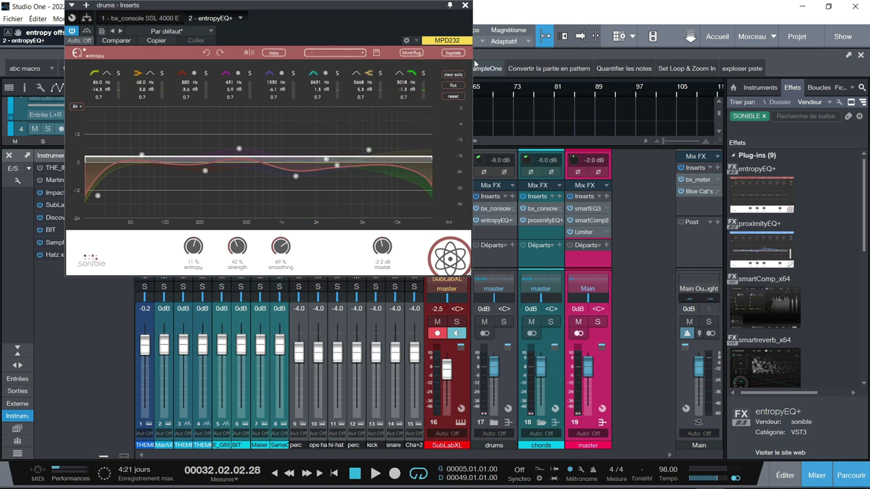
pyautogui.click(465, 6)
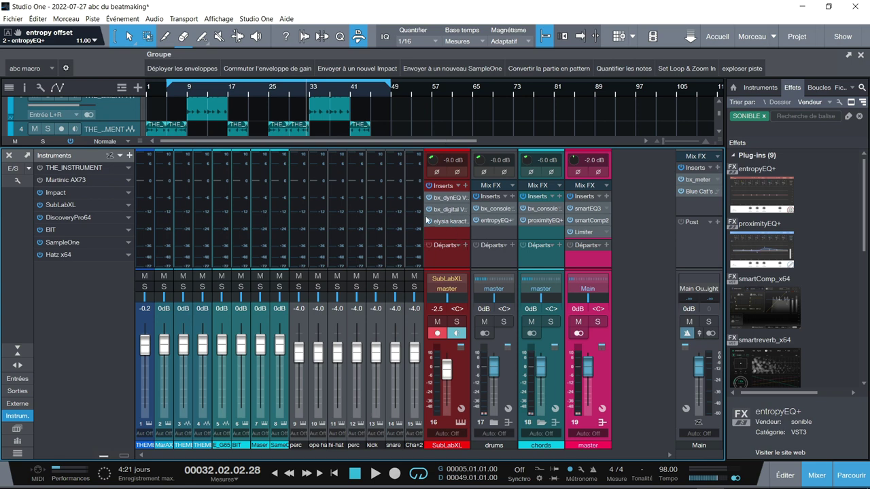
# Listen to the full mix from the start of the song, and stop playback
pyautogui.press(',')
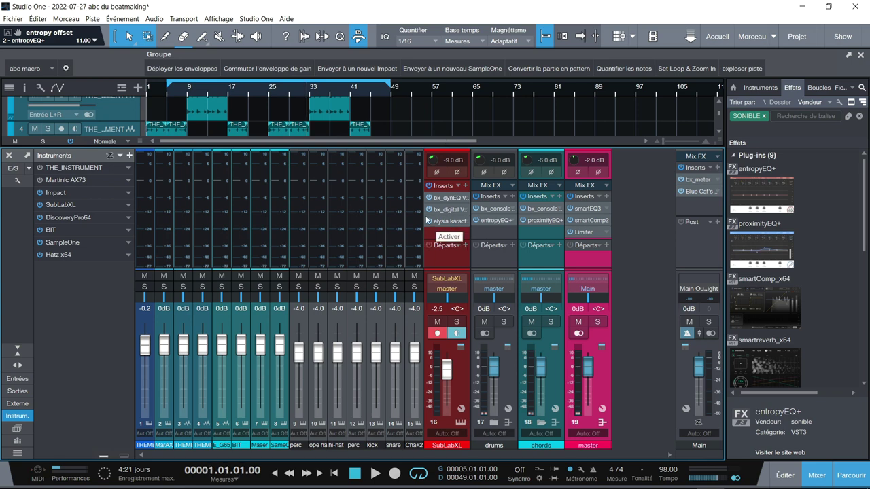
pyautogui.press('space')
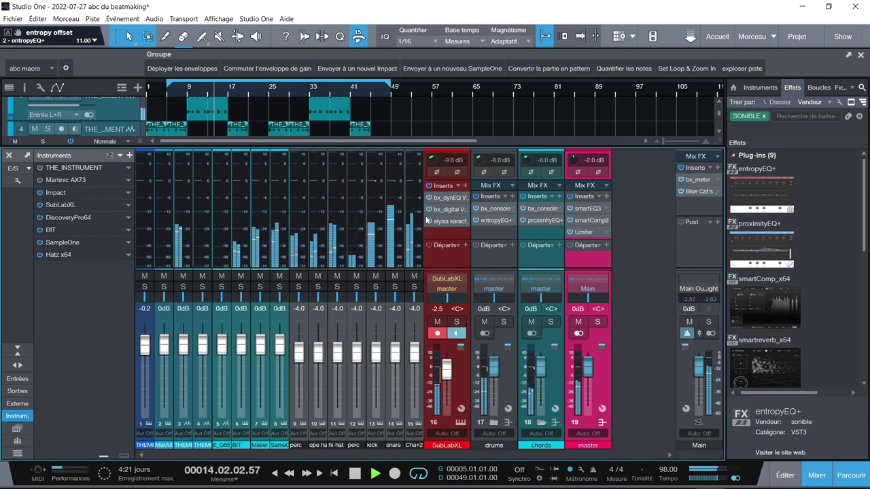
pyautogui.press('space')
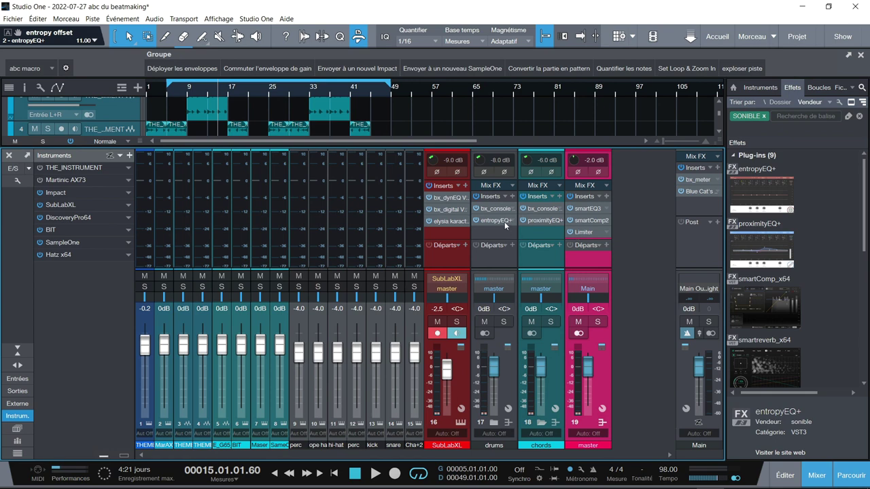
# Solo the drums bus, open its entropyEQ+ insert, and set entropy to 29% during playback
pyautogui.click(503, 322)
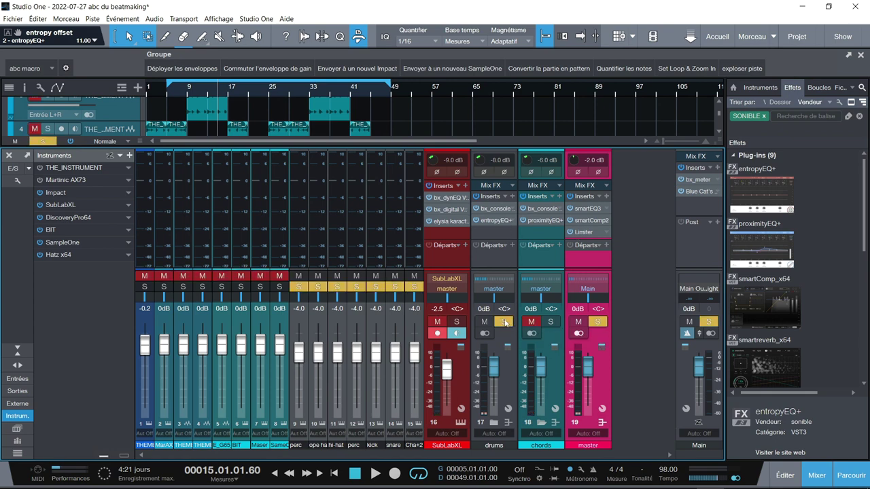
pyautogui.click(493, 221)
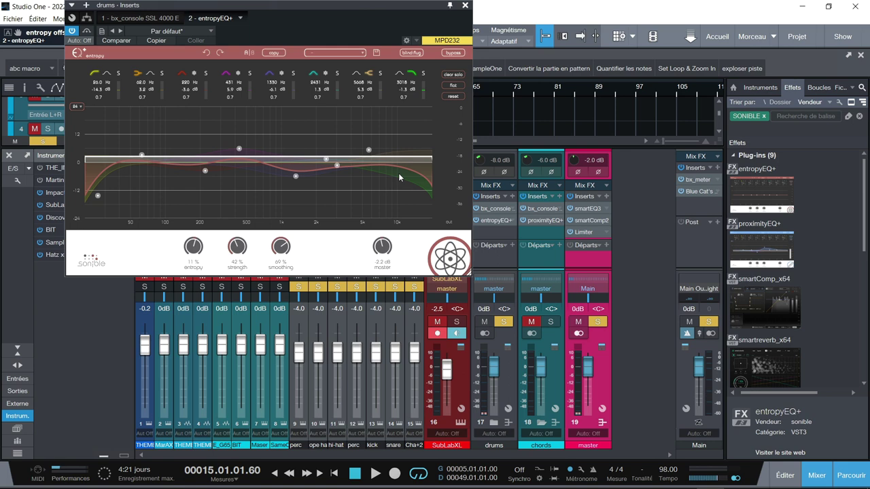
pyautogui.press('space')
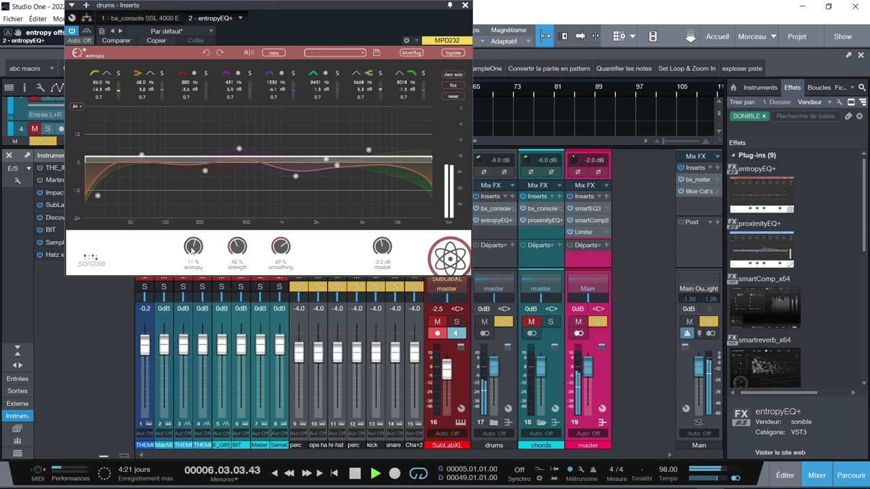
pyautogui.moveTo(193, 250)
pyautogui.mouseDown()
pyautogui.moveTo(201, 309)
pyautogui.moveTo(195, 240)
pyautogui.mouseUp()
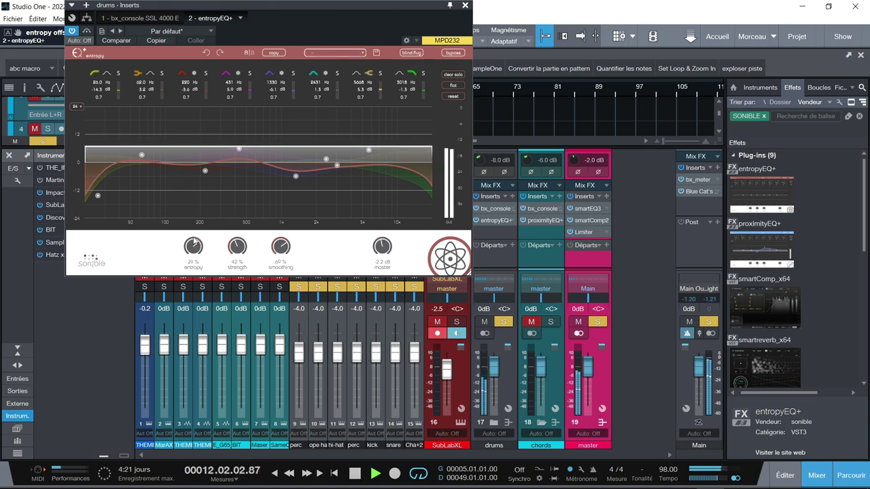
# In the drums' entropyEQ+, move band 1 to 36.2 Hz, band 2 to 91 Hz, band 3 to 188 Hz and band 8 to 2859 Hz
pyautogui.moveTo(142, 155); pyautogui.dragTo(160, 152)
pyautogui.moveTo(98, 196)
pyautogui.mouseDown()
pyautogui.moveTo(121, 199)
pyautogui.moveTo(114, 189)
pyautogui.mouseUp()
pyautogui.moveTo(205, 171); pyautogui.dragTo(201, 169)
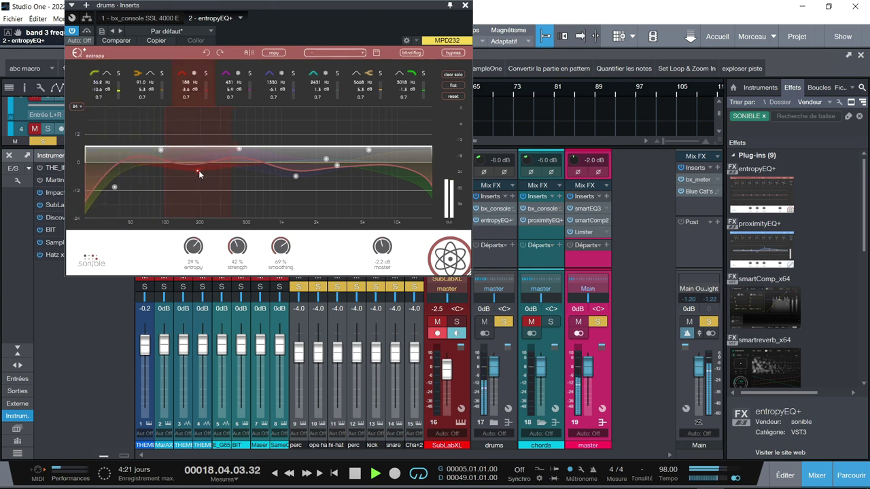
pyautogui.moveTo(301, 173); pyautogui.dragTo(333, 168)
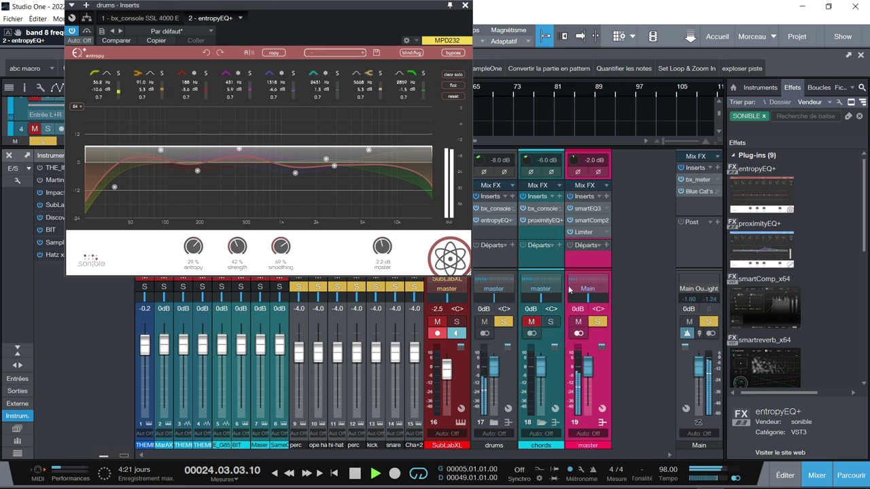
# Solo the chords bus instead of the drums and open its proximityEQ+ insert with playback running
pyautogui.click(550, 322)
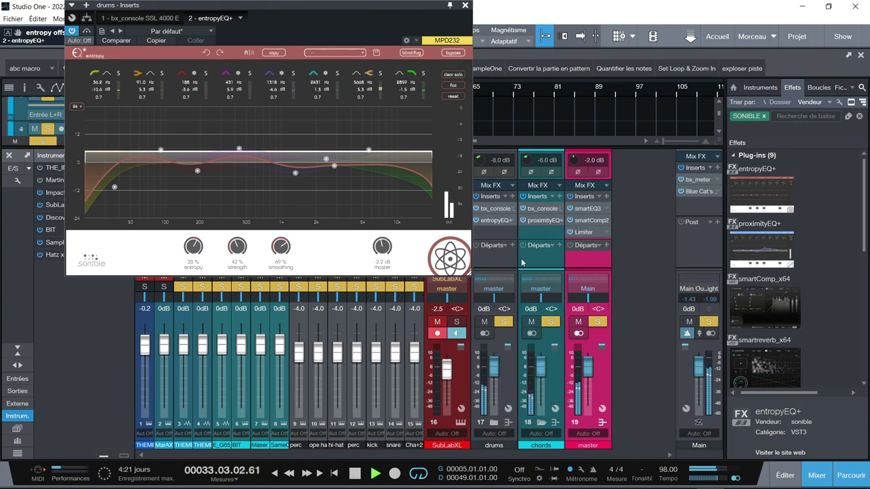
pyautogui.click(539, 222)
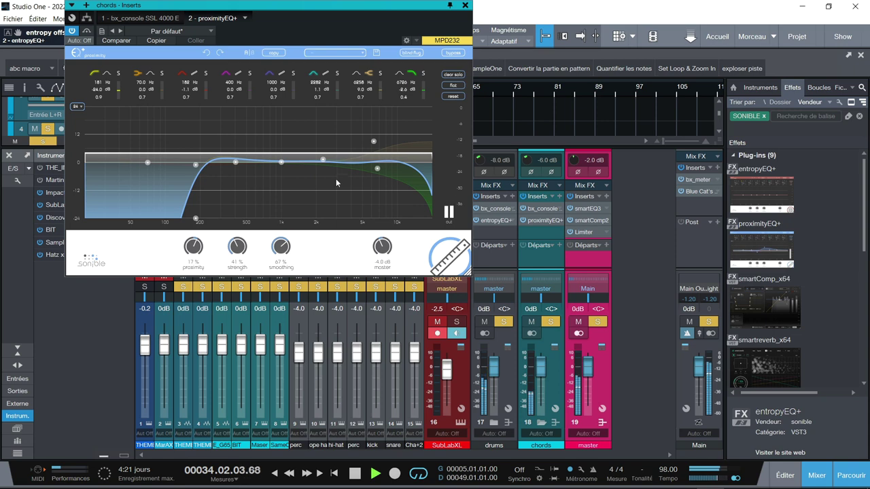
pyautogui.click(504, 322)
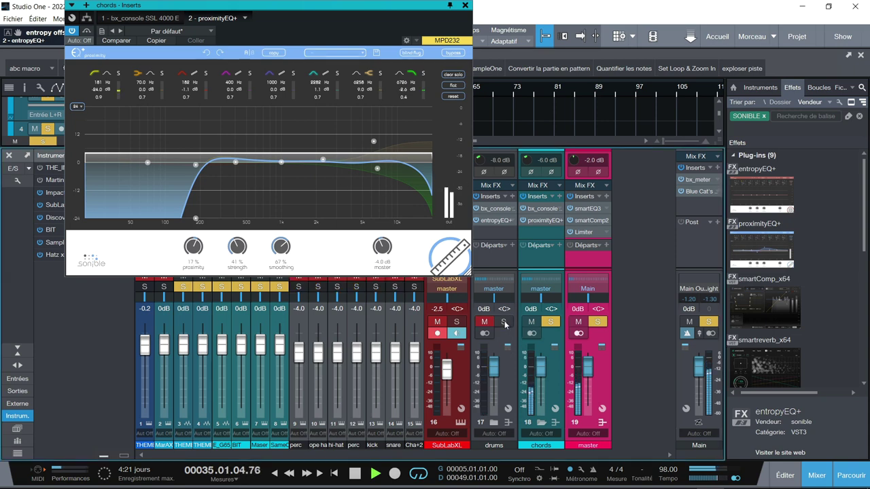
pyautogui.press('space')
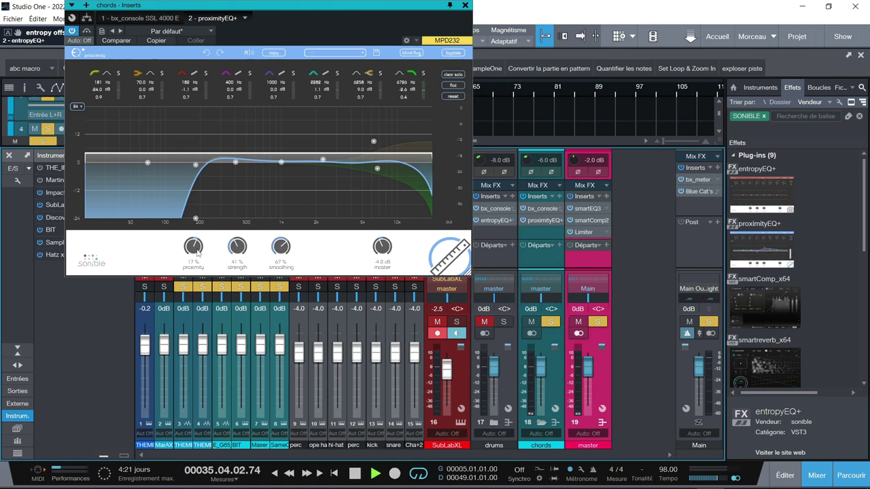
# Try proximity at -100%, set it to 14%, and move band 5 to 887 Hz at 7.5 dB, band 3 to 99 Hz, and band 4 to 301 Hz
pyautogui.moveTo(196, 253); pyautogui.dragTo(191, 320)
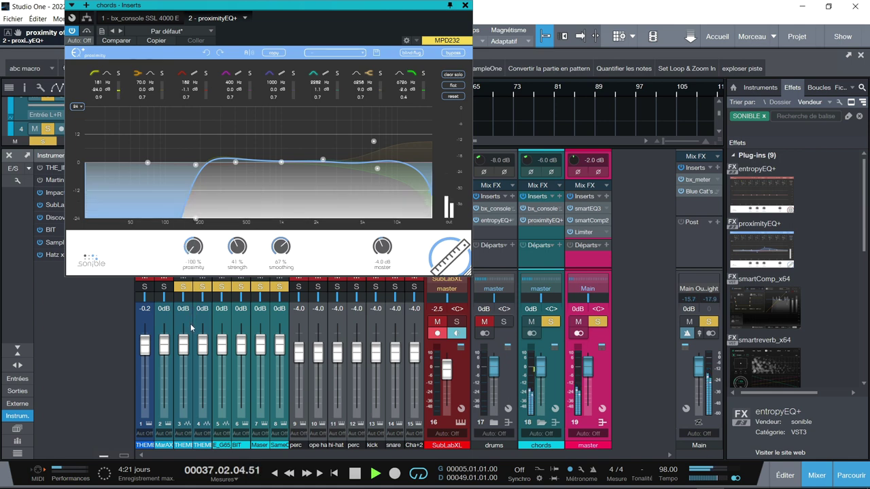
pyautogui.moveTo(191, 323); pyautogui.dragTo(196, 256)
pyautogui.moveTo(279, 161)
pyautogui.mouseDown()
pyautogui.moveTo(278, 142)
pyautogui.moveTo(274, 151)
pyautogui.mouseUp()
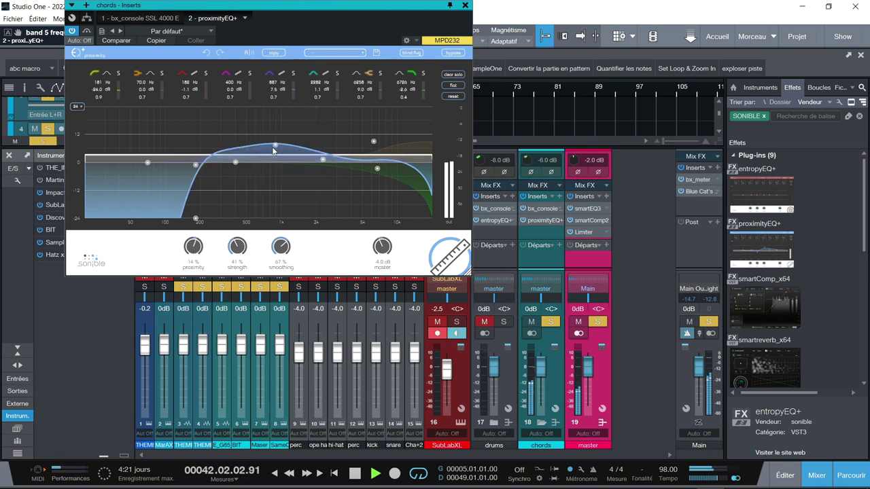
pyautogui.moveTo(195, 164); pyautogui.dragTo(174, 161)
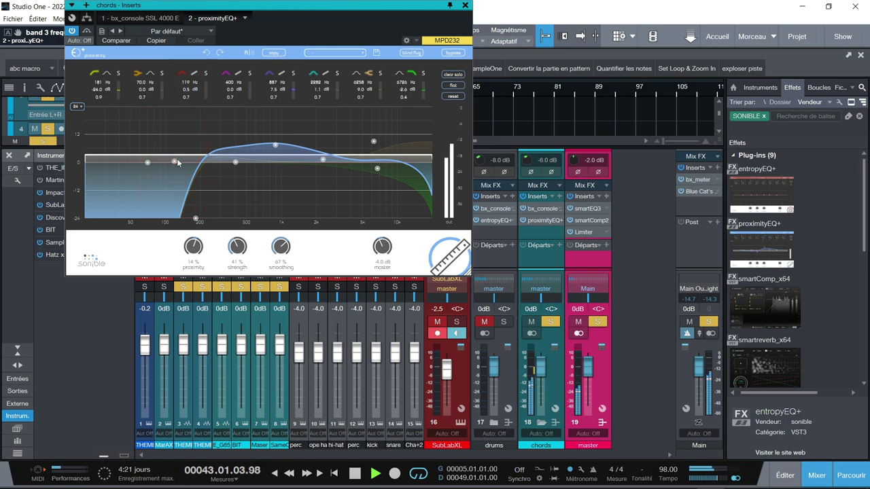
pyautogui.moveTo(227, 165); pyautogui.dragTo(167, 162)
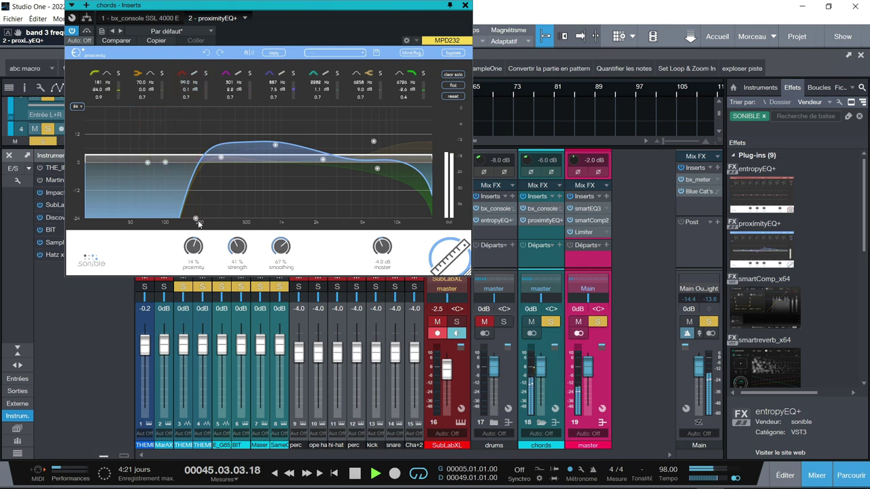
# Move band 1 to 81.5 Hz at -13.5 dB and band 3 to 618 Hz at 2.6 dB, and set proximity to 42%
pyautogui.moveTo(196, 220); pyautogui.dragTo(157, 195)
pyautogui.moveTo(165, 162); pyautogui.dragTo(257, 156)
pyautogui.moveTo(193, 246); pyautogui.dragTo(191, 297)
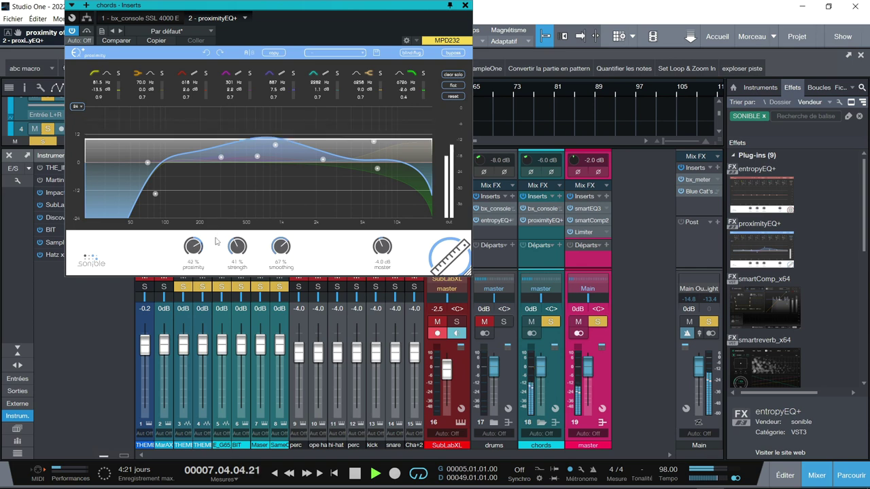
# Set band 5 to 871 Hz at -4.8 dB, band 6 to 3.8 dB, and band 7 to 6202 Hz at 6.1 dB
pyautogui.moveTo(278, 146); pyautogui.dragTo(274, 173)
pyautogui.moveTo(322, 159); pyautogui.dragTo(323, 154)
pyautogui.moveTo(373, 141); pyautogui.dragTo(372, 147)
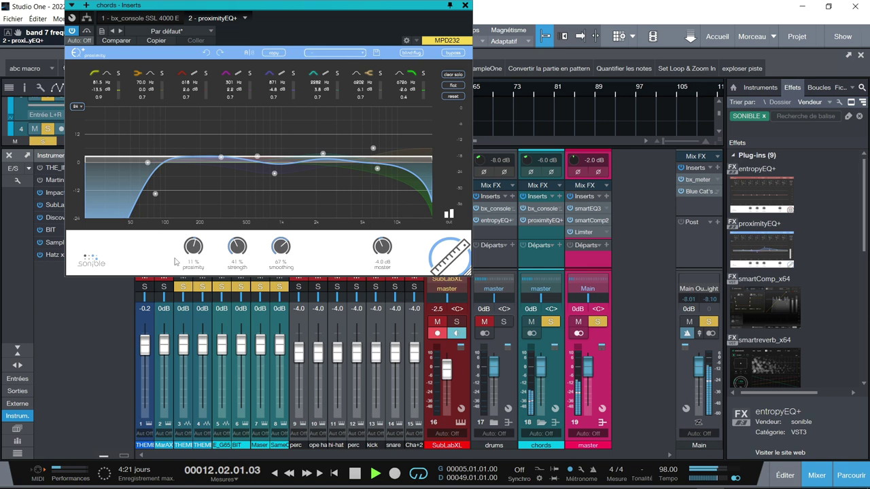
# Move band 1 of the chords' proximityEQ+ to 142 Hz at -16.2 dB and band 4 to 295 Hz at 2.0 dB
pyautogui.moveTo(154, 193); pyautogui.dragTo(193, 203)
pyautogui.moveTo(221, 157); pyautogui.dragTo(220, 157)
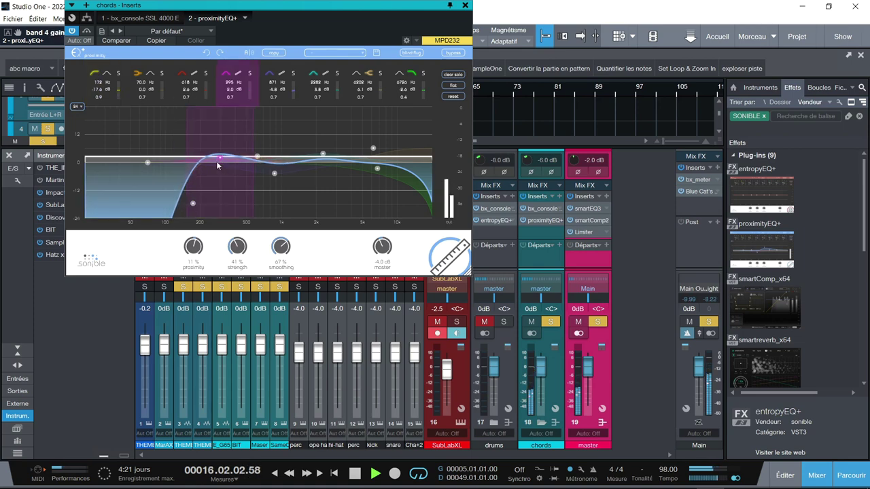
pyautogui.moveTo(193, 203); pyautogui.dragTo(184, 199)
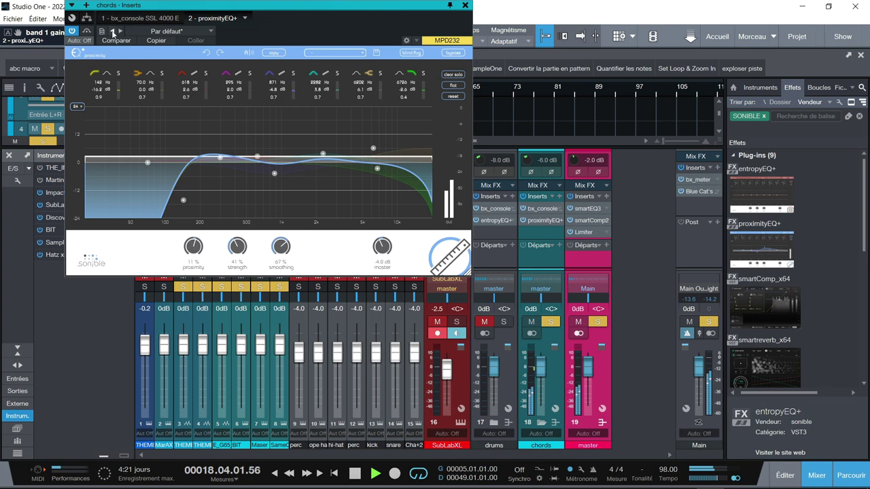
# Compare the chords with proximityEQ+ bypassed and active, and raise proximity to 30%
pyautogui.click(87, 31)
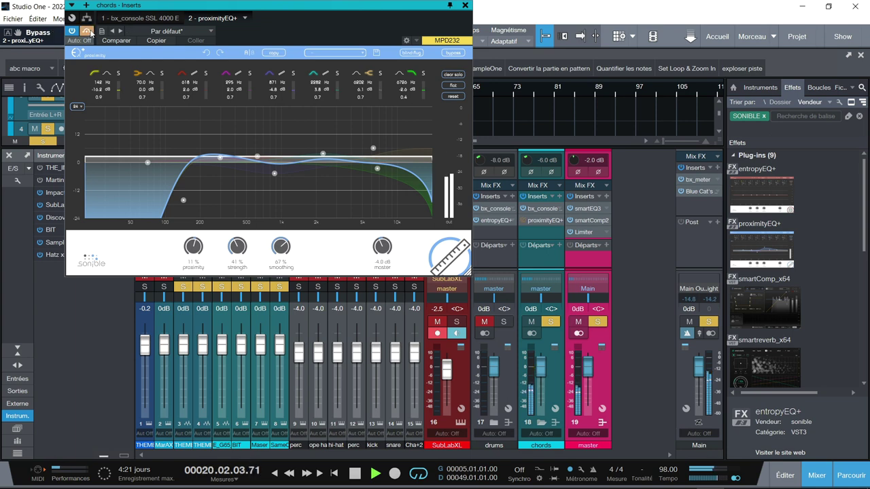
pyautogui.click(88, 31)
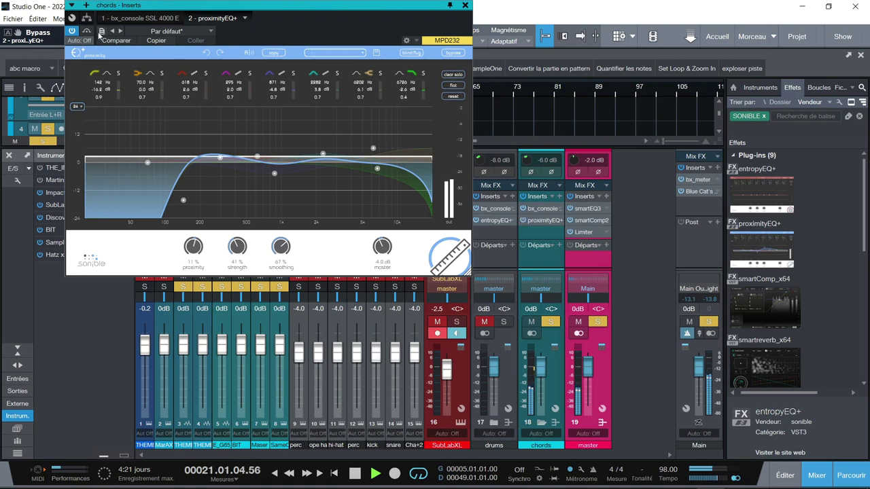
pyautogui.moveTo(191, 255); pyautogui.dragTo(187, 242)
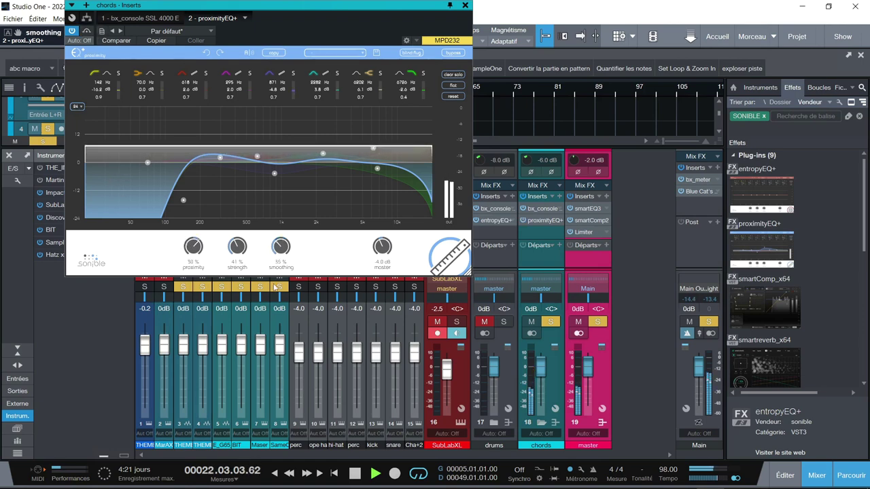
# Adjust the chords' proximityEQ+ to about 25% proximity, 48% strength and 47% smoothing
pyautogui.moveTo(241, 249); pyautogui.dragTo(232, 225)
pyautogui.moveTo(230, 183); pyautogui.dragTo(233, 167)
pyautogui.moveTo(194, 249); pyautogui.dragTo(196, 330)
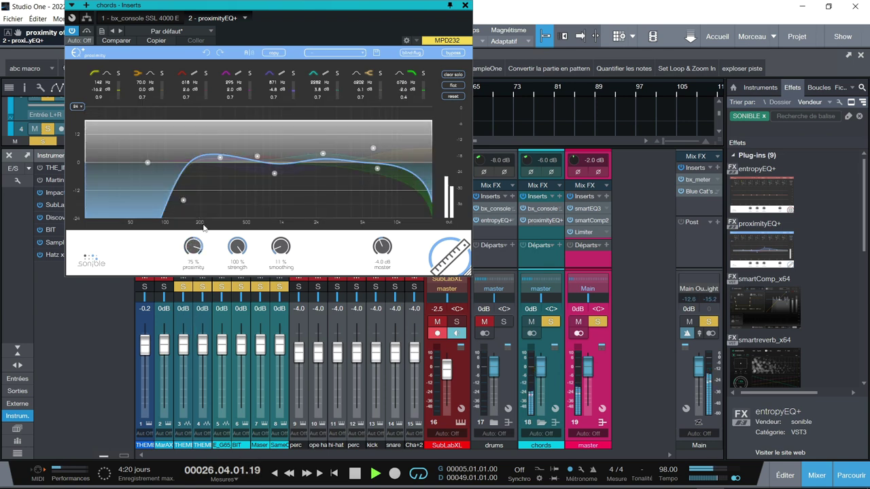
pyautogui.moveTo(201, 239); pyautogui.dragTo(207, 256)
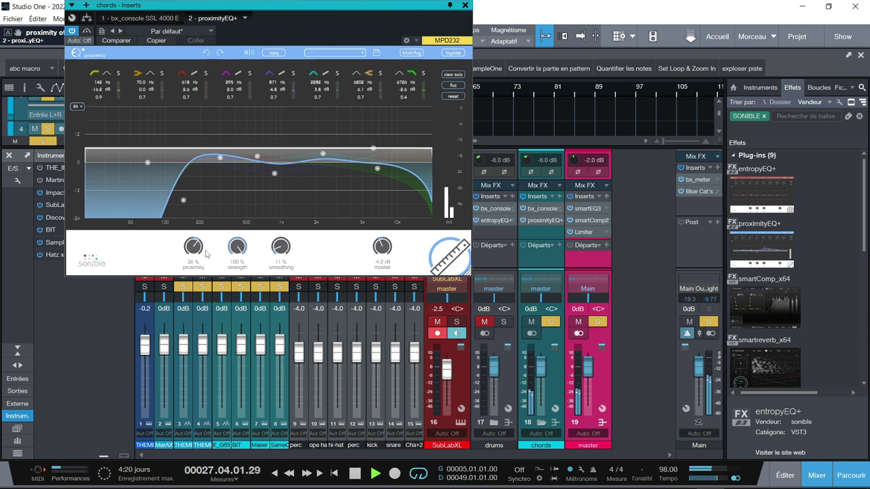
pyautogui.moveTo(237, 248); pyautogui.dragTo(250, 306)
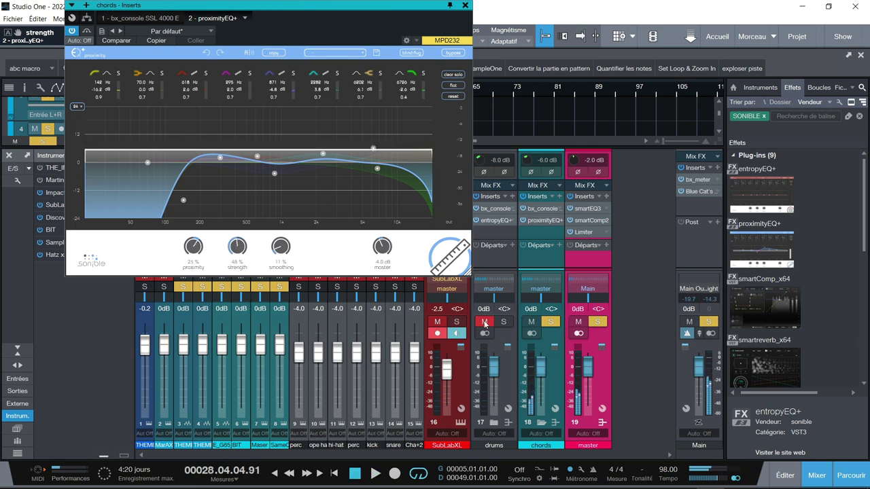
pyautogui.moveTo(276, 253); pyautogui.dragTo(277, 229)
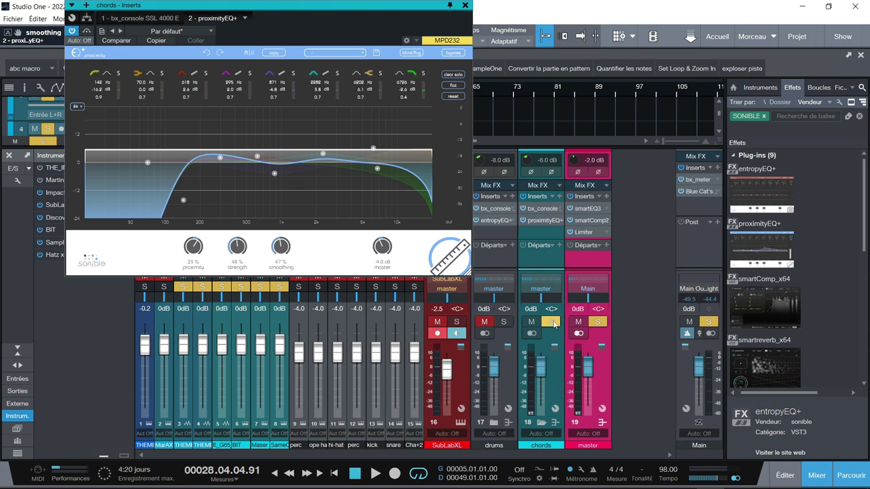
# Take the chords out of solo, play the full mix, and lower the strength of the master's smart:EQ 3 to 31.5
pyautogui.click(552, 323)
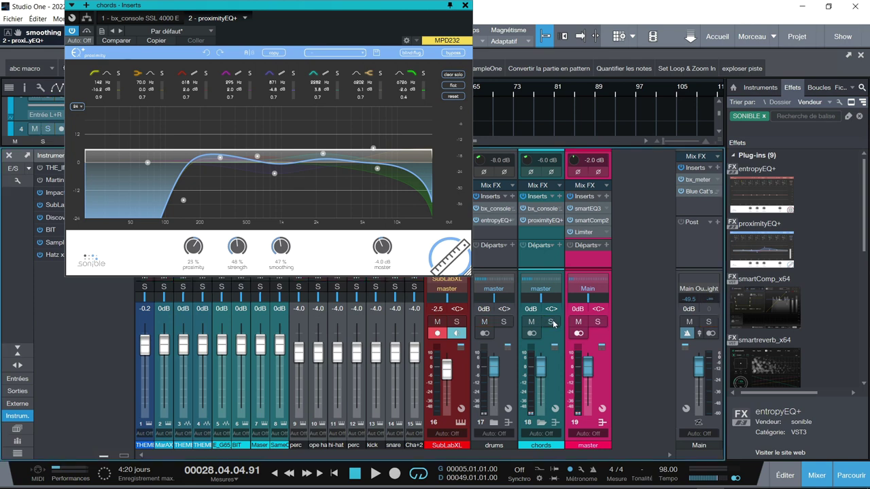
pyautogui.click(587, 210)
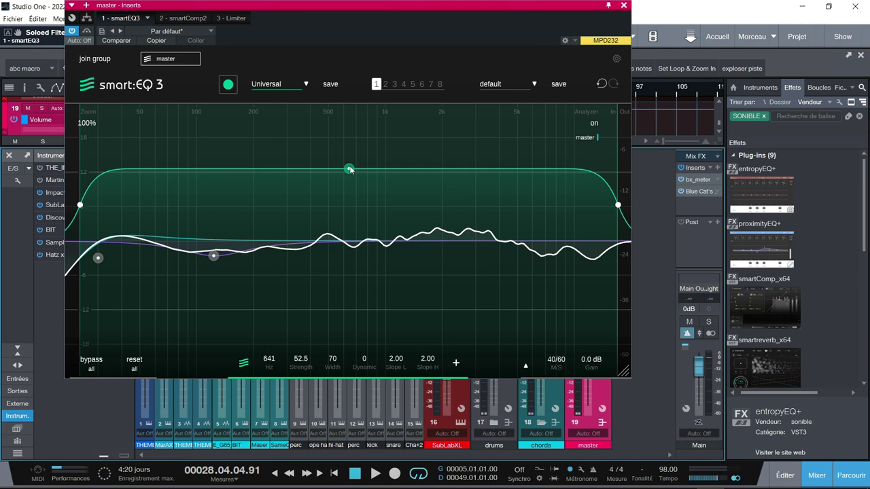
pyautogui.press('space')
pyautogui.moveTo(349, 170); pyautogui.dragTo(346, 198)
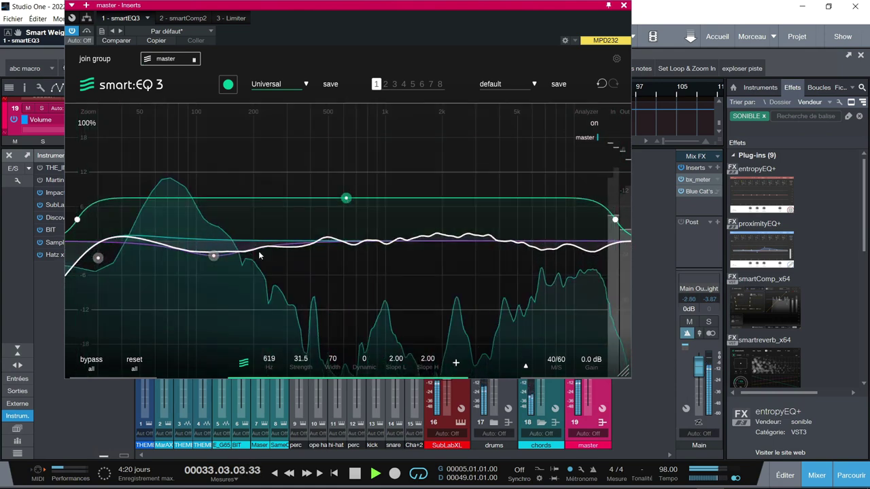
# Move smart:EQ 3's band 2 to 119 Hz at -1.8 dB and band 1 to 40.7 Hz, and set the smart strength to 22.5
pyautogui.moveTo(215, 255); pyautogui.dragTo(211, 253)
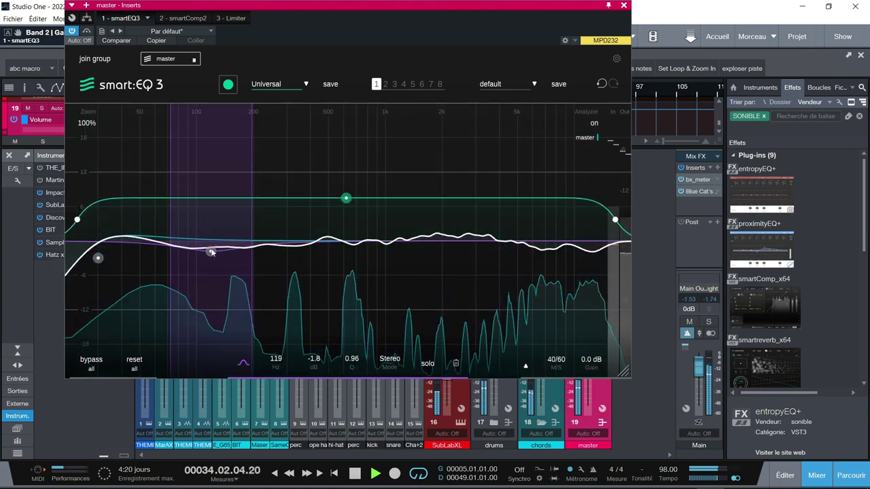
pyautogui.click(98, 258)
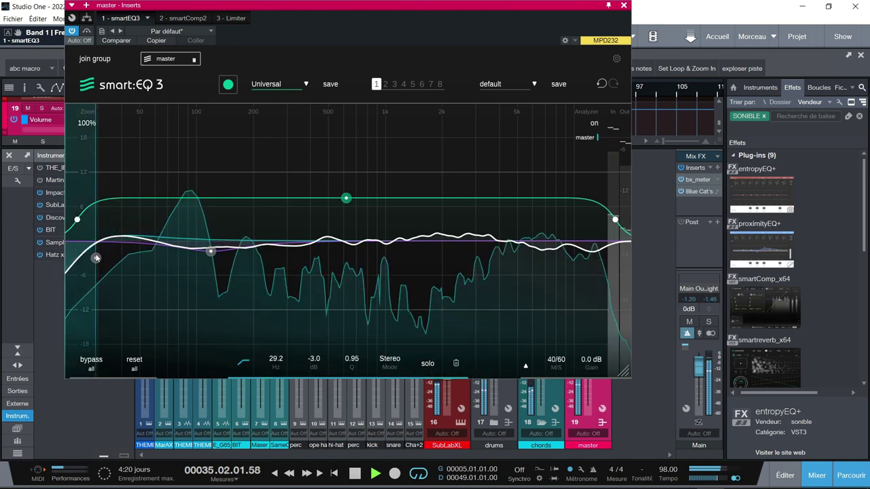
pyautogui.moveTo(96, 257); pyautogui.dragTo(123, 248)
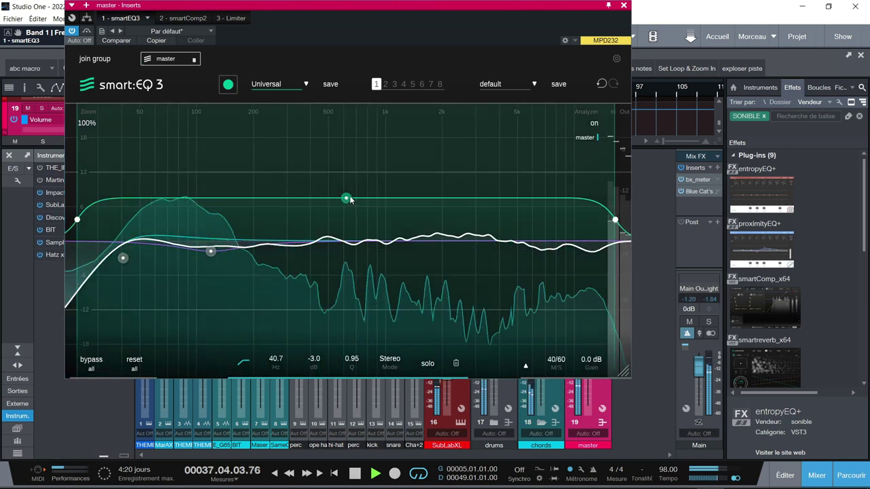
pyautogui.moveTo(346, 198); pyautogui.dragTo(346, 212)
pyautogui.press('space')
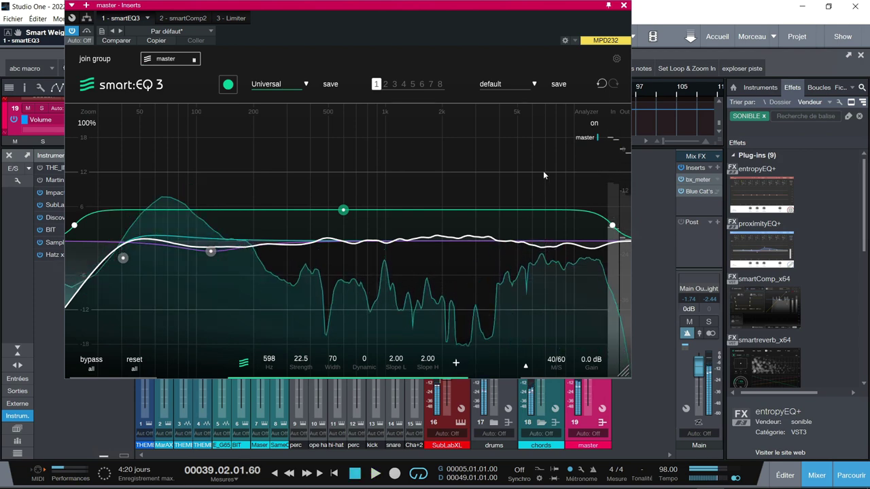
# Play the mix through the master's smart:comp 2 with its current settings, and examine the available profiles
pyautogui.click(176, 19)
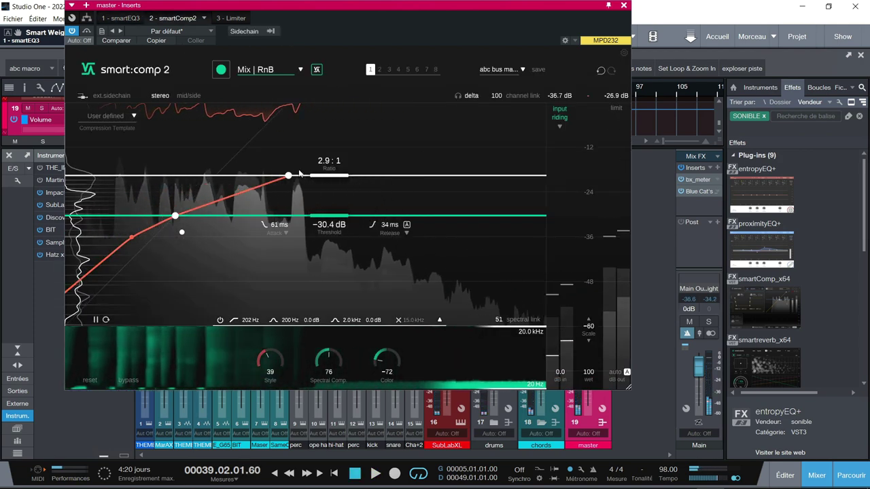
pyautogui.press('space')
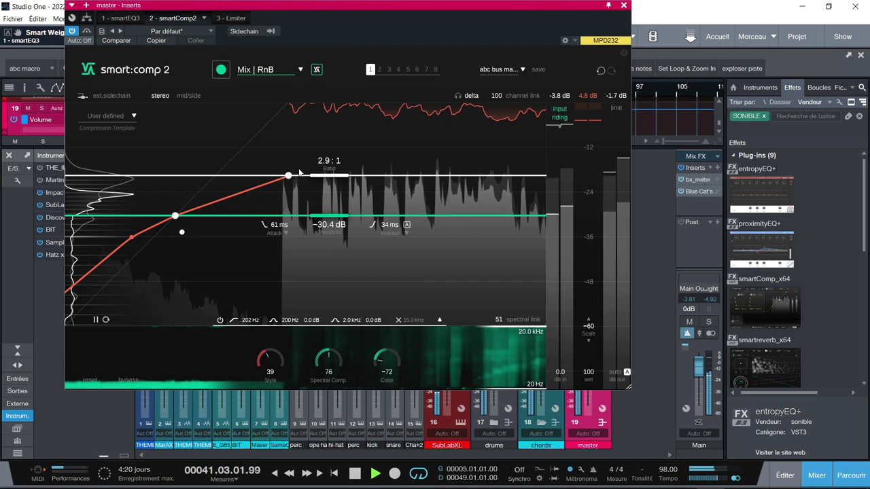
pyautogui.press('space')
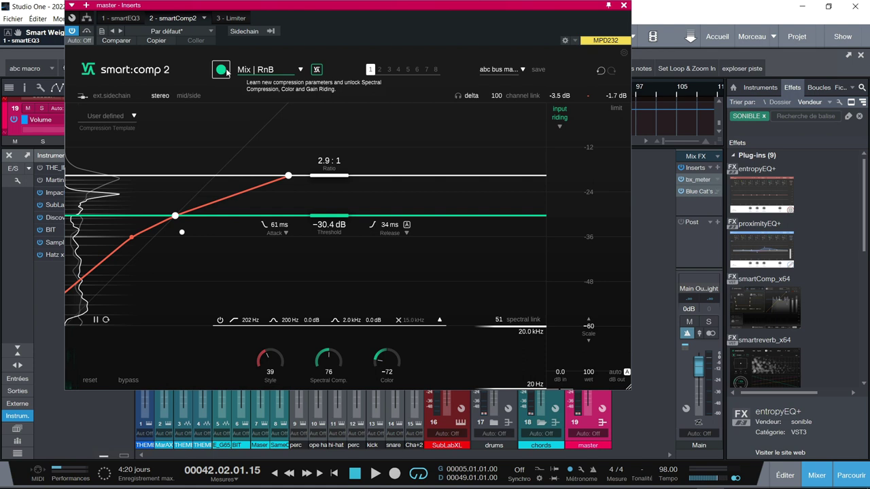
pyautogui.click(297, 71)
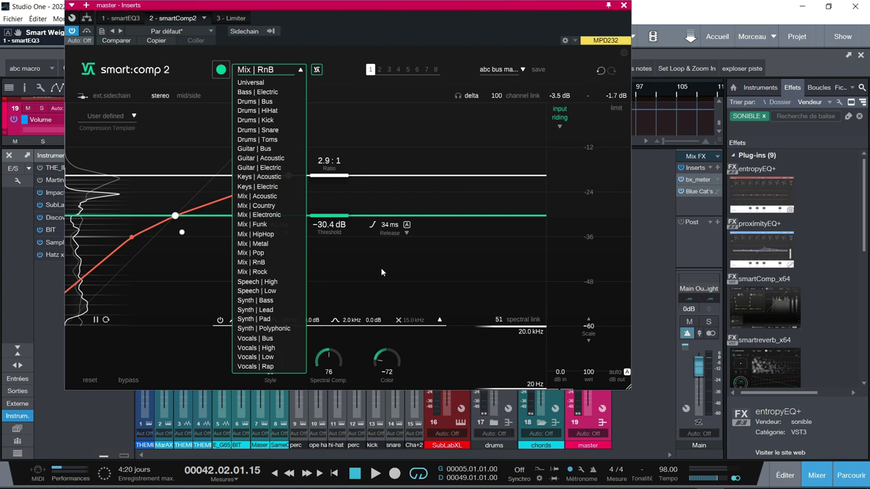
pyautogui.click(263, 71)
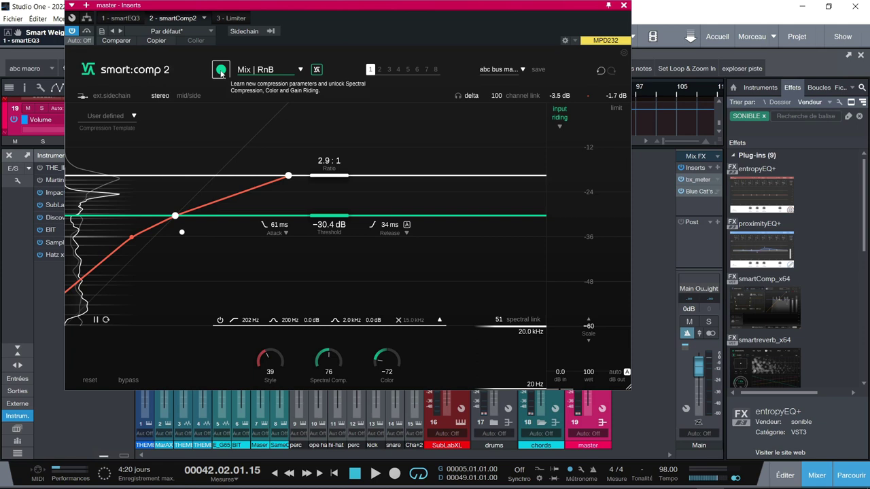
# Load the default preset in smart:comp 2 and reset the plug-in
pyautogui.click(523, 69)
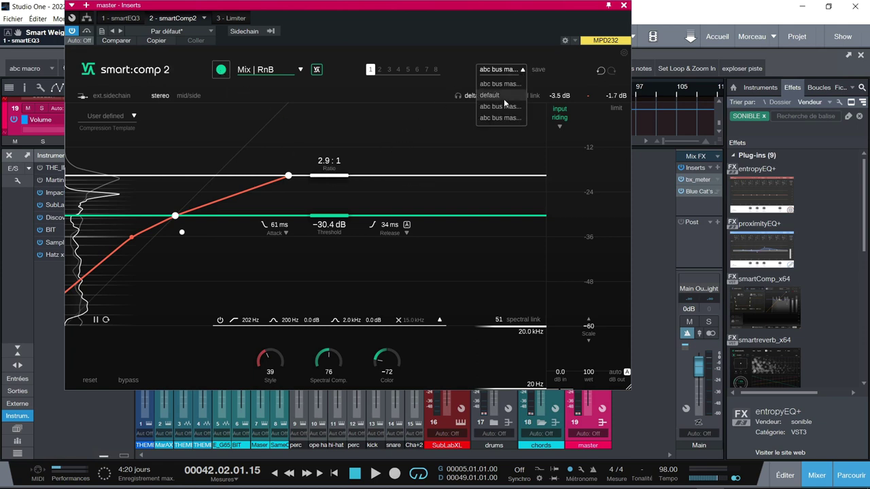
pyautogui.click(503, 98)
pyautogui.click(89, 380)
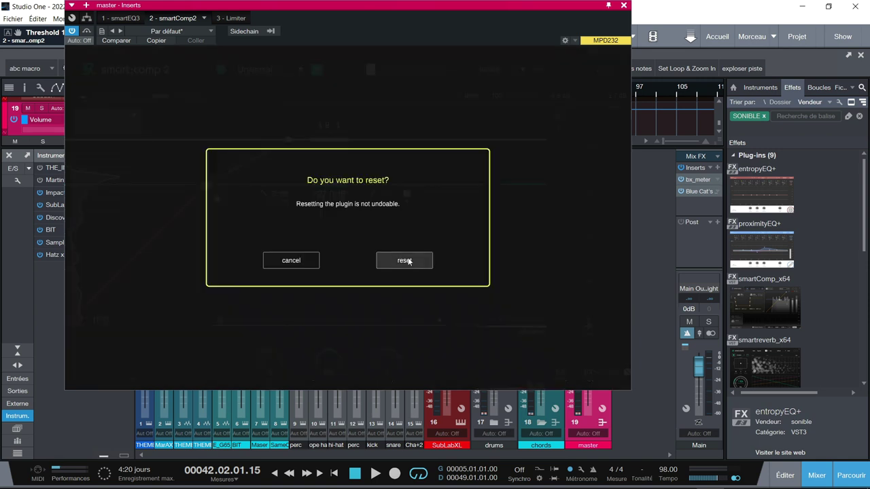
pyautogui.click(392, 262)
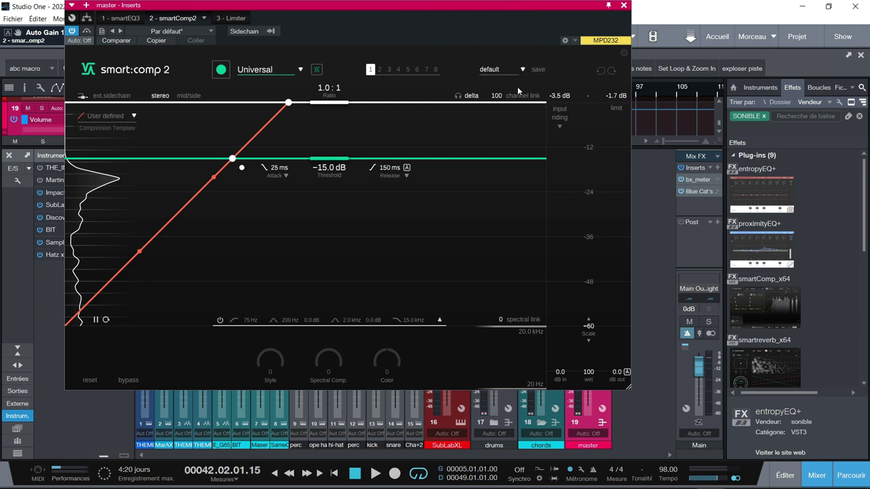
# Examine smart:comp 2's settings page and the tracks available as sidechain sources
pyautogui.click(622, 53)
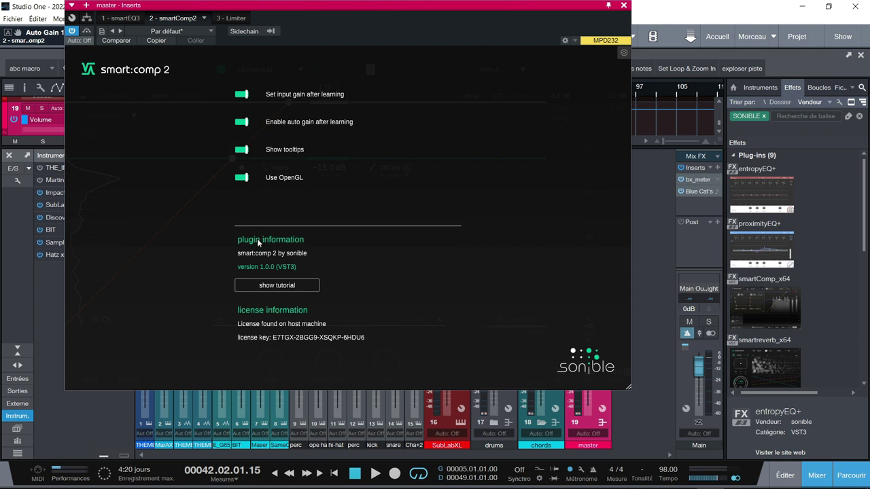
pyautogui.click(623, 52)
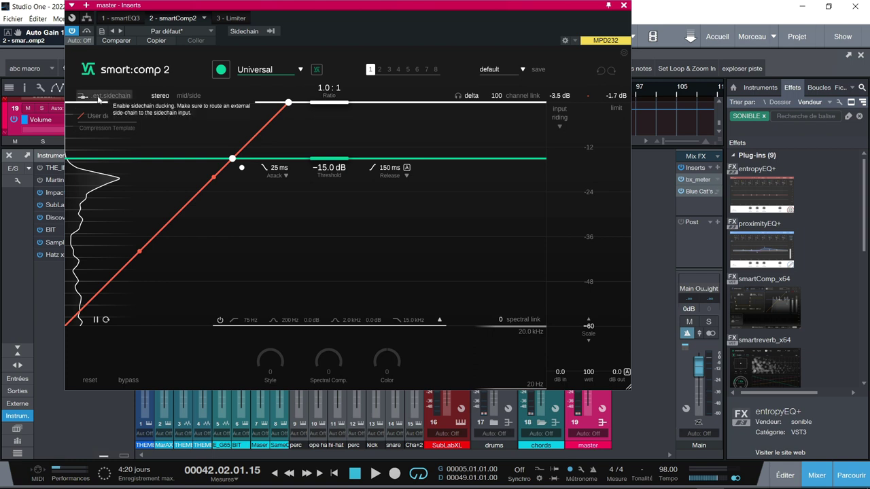
pyautogui.click(270, 31)
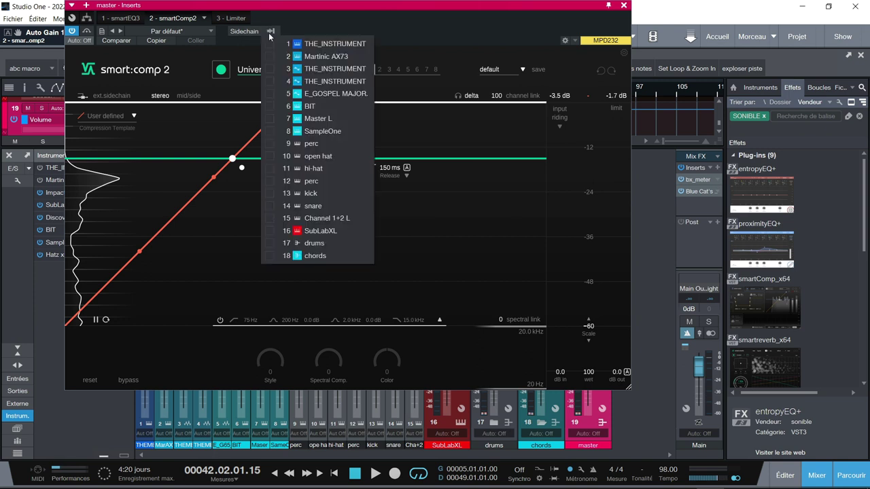
pyautogui.click(280, 130)
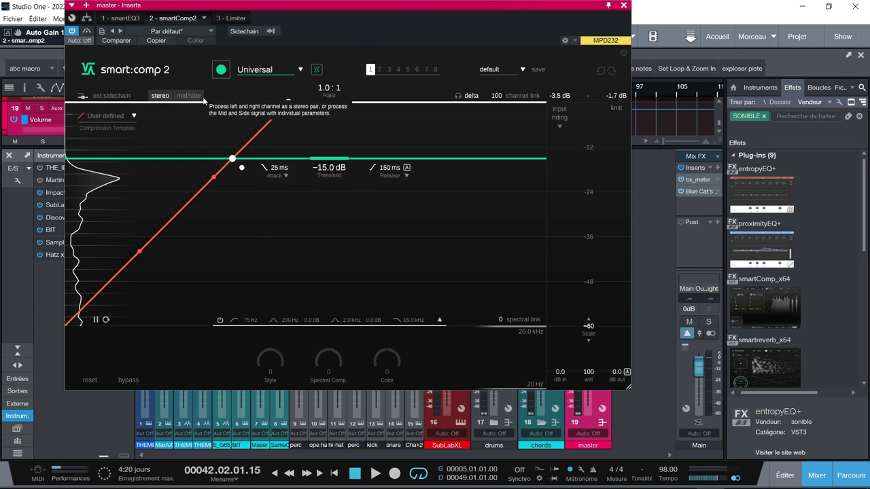
# Lower smart:comp 2's threshold to -17.8 dB and look through the compression templates
pyautogui.moveTo(324, 105)
pyautogui.mouseDown()
pyautogui.moveTo(313, 129)
pyautogui.moveTo(313, 102)
pyautogui.mouseUp()
pyautogui.moveTo(328, 157)
pyautogui.mouseDown()
pyautogui.moveTo(328, 218)
pyautogui.moveTo(329, 168)
pyautogui.mouseUp()
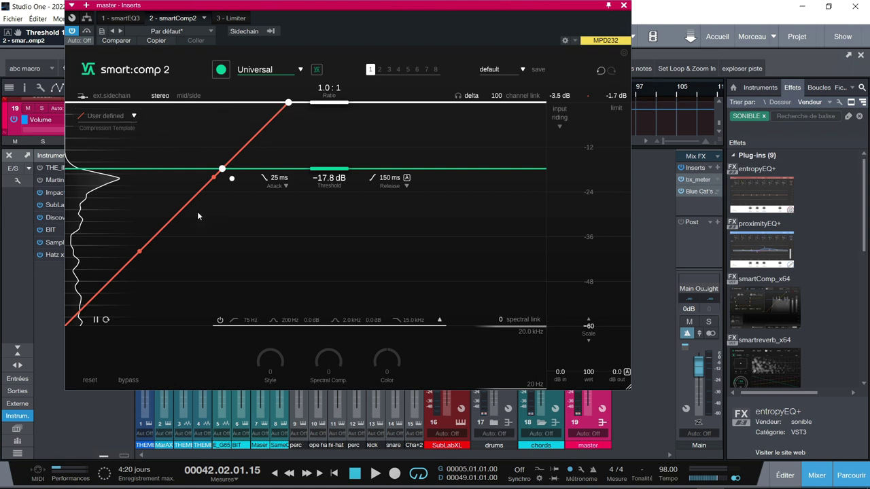
pyautogui.click(134, 117)
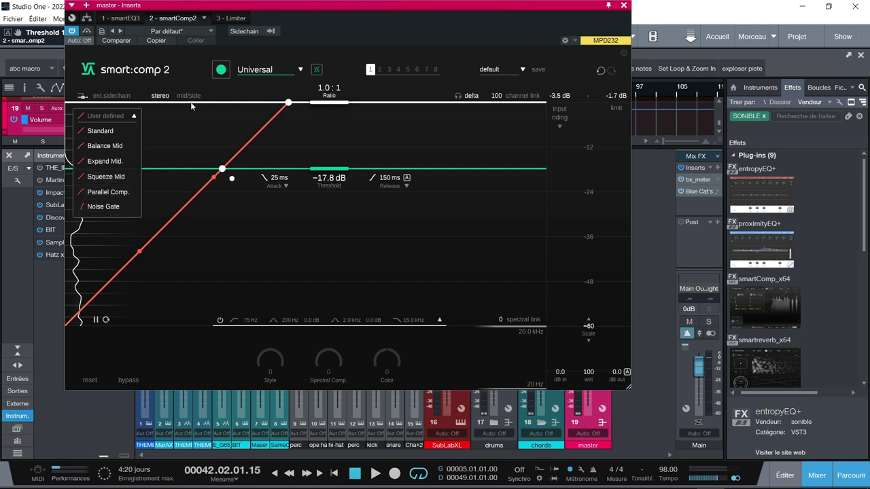
pyautogui.click(136, 115)
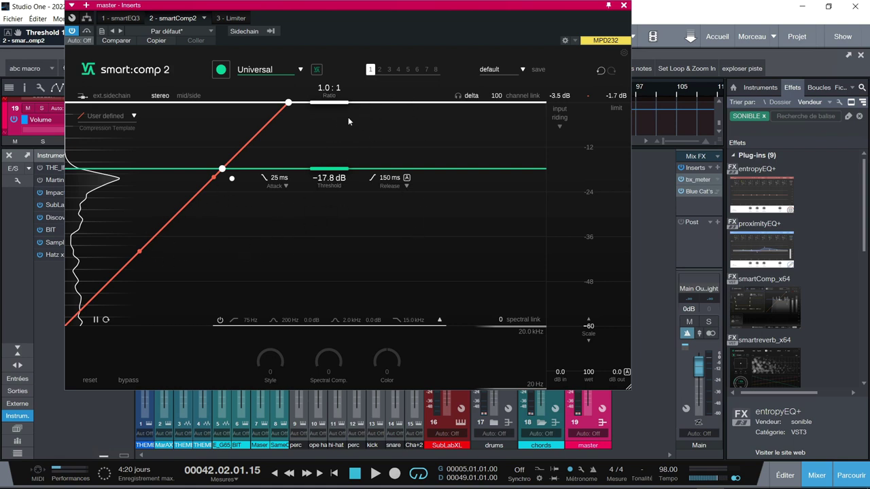
# Try out the ratio control, return it to 1.0:1, and set the channel link to 0
pyautogui.moveTo(338, 104)
pyautogui.mouseDown()
pyautogui.moveTo(339, 129)
pyautogui.moveTo(338, 111)
pyautogui.mouseUp()
pyautogui.moveTo(340, 135); pyautogui.dragTo(341, 102)
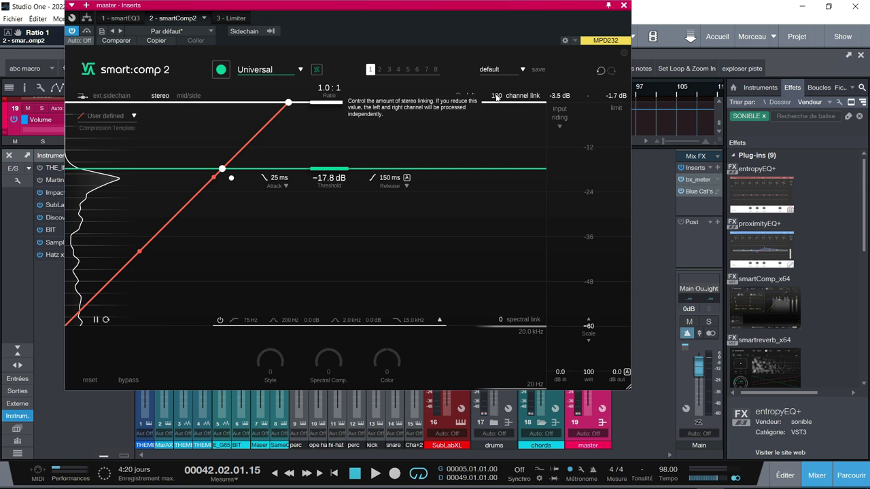
pyautogui.moveTo(496, 97); pyautogui.dragTo(496, 97)
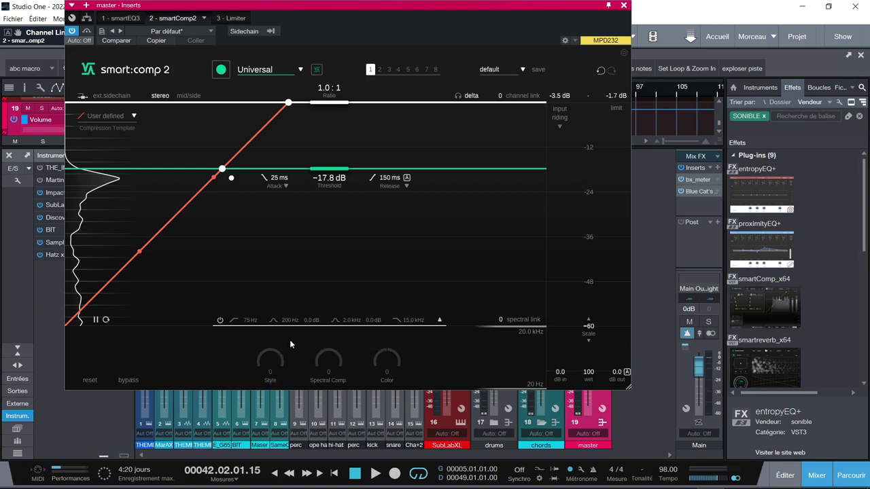
# Raise the low cut of the sidechain filter to 189 Hz, then switch the filter off and collapse its graph
pyautogui.click(220, 320)
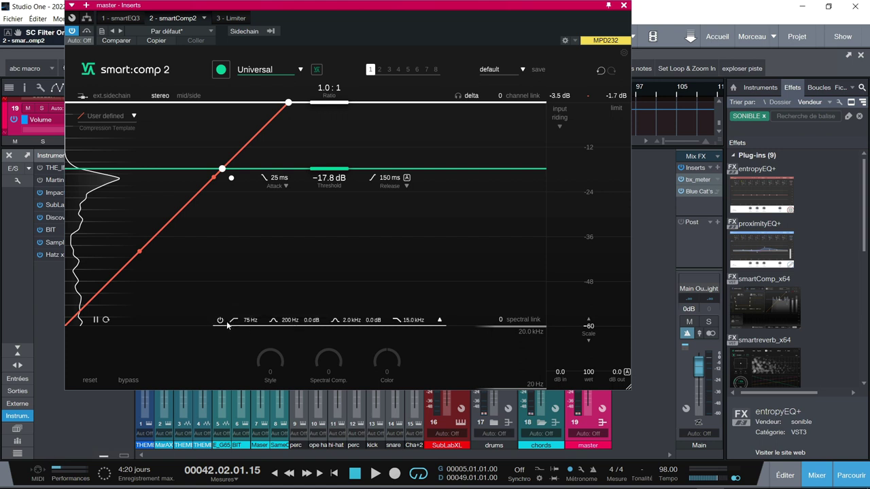
pyautogui.click(440, 321)
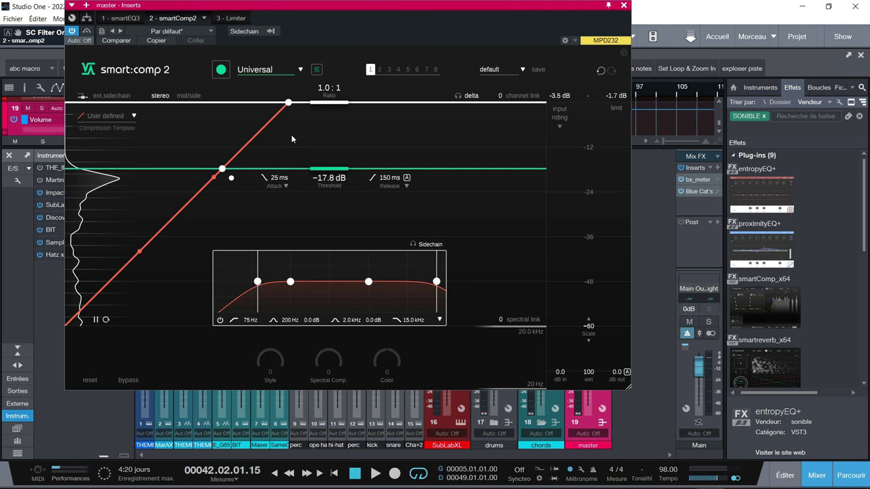
pyautogui.moveTo(257, 281); pyautogui.dragTo(289, 281)
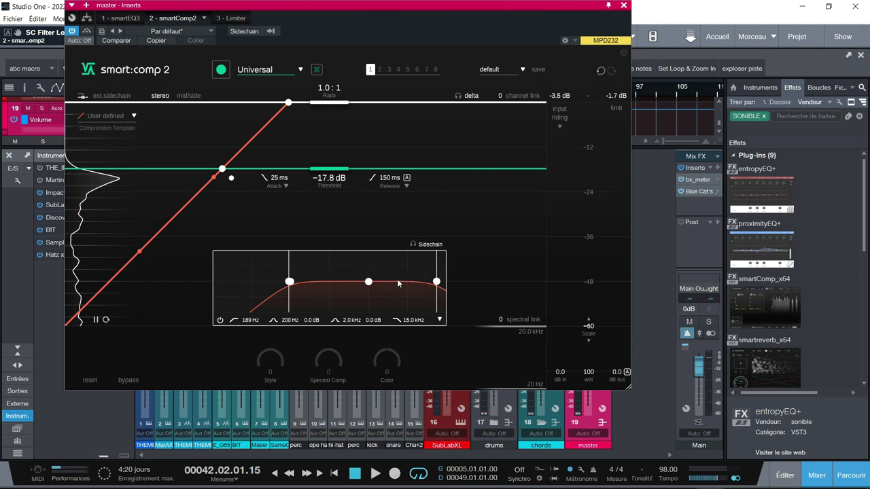
pyautogui.click(440, 320)
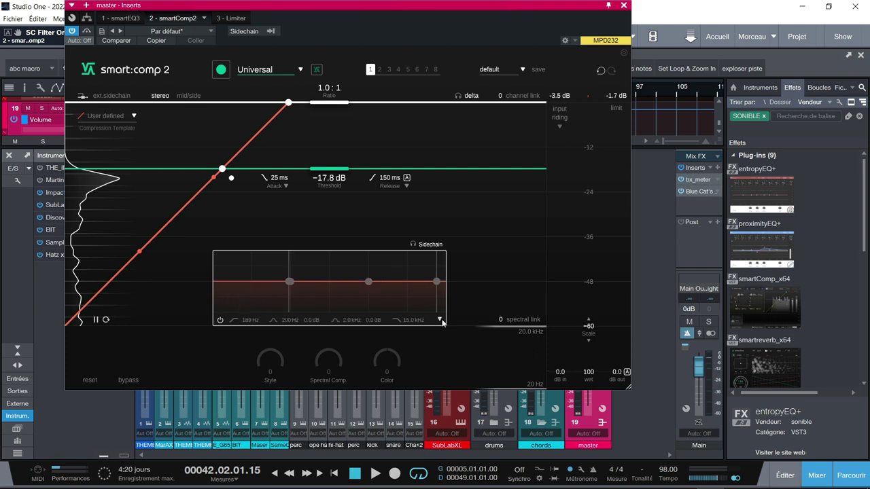
pyautogui.click(441, 320)
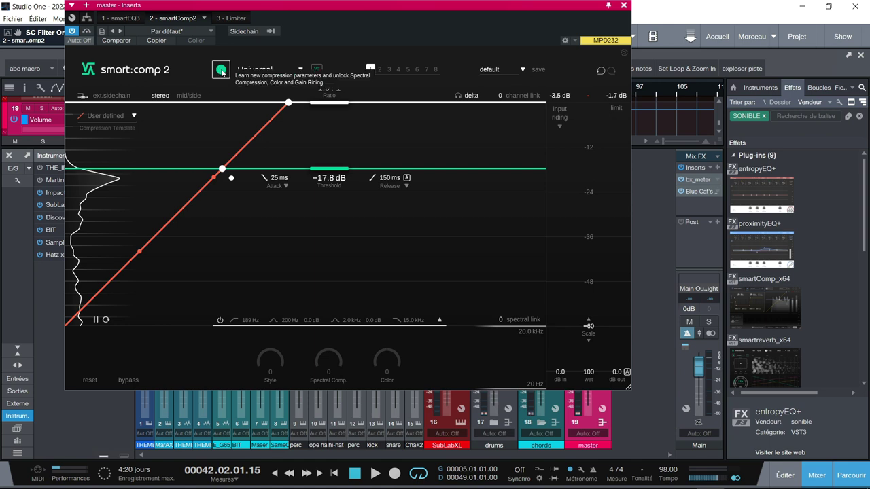
# Return the playhead to the loop start at bar 5 and let smart:comp 2 learn new compression parameters from the playing mix
pyautogui.press('KP_Subtract')
pyautogui.press('KP_1')
pyautogui.click(221, 70)
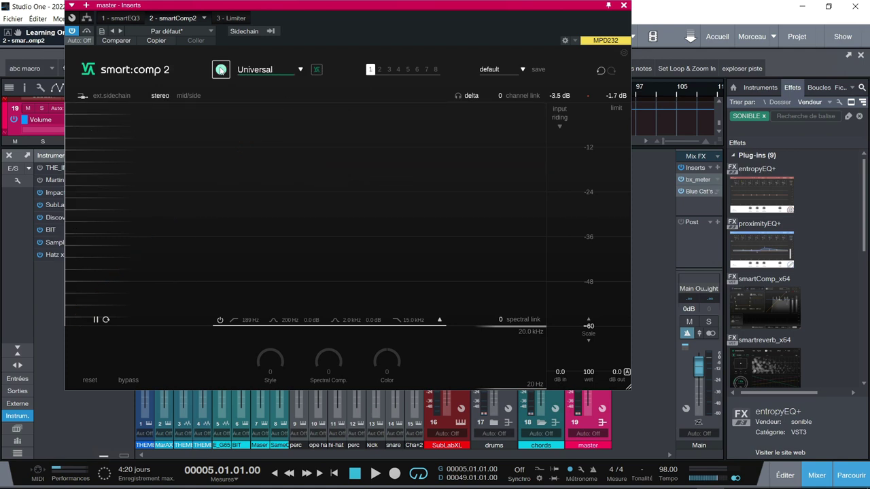
pyautogui.press('space')
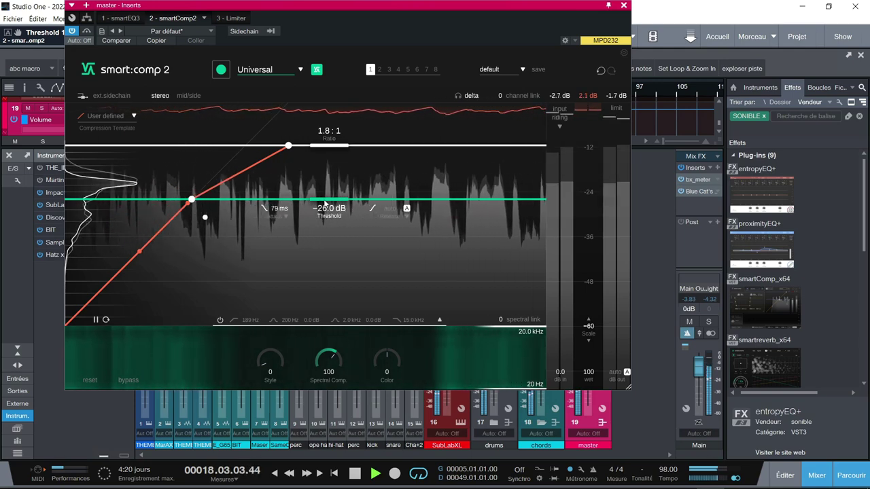
# Lower the compressor's threshold to -26.4 dB and apply the Parallel Comp. compression template
pyautogui.moveTo(324, 202)
pyautogui.mouseDown()
pyautogui.moveTo(316, 232)
pyautogui.moveTo(316, 203)
pyautogui.mouseUp()
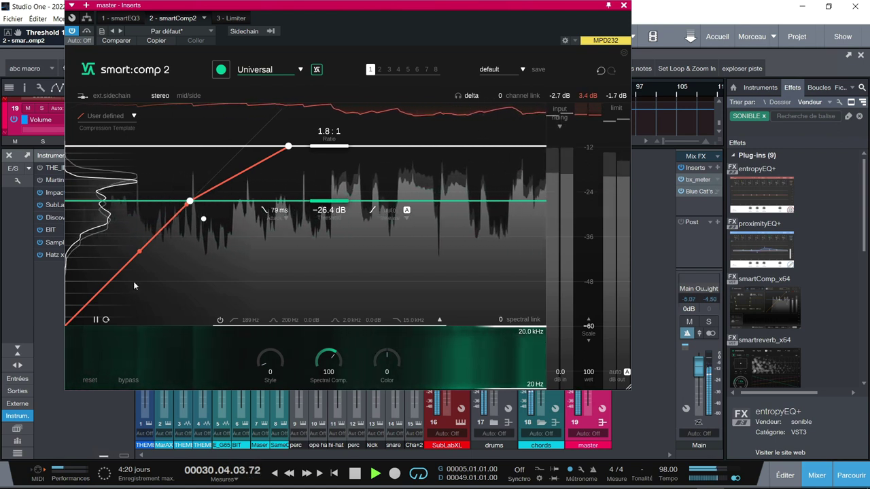
pyautogui.click(132, 116)
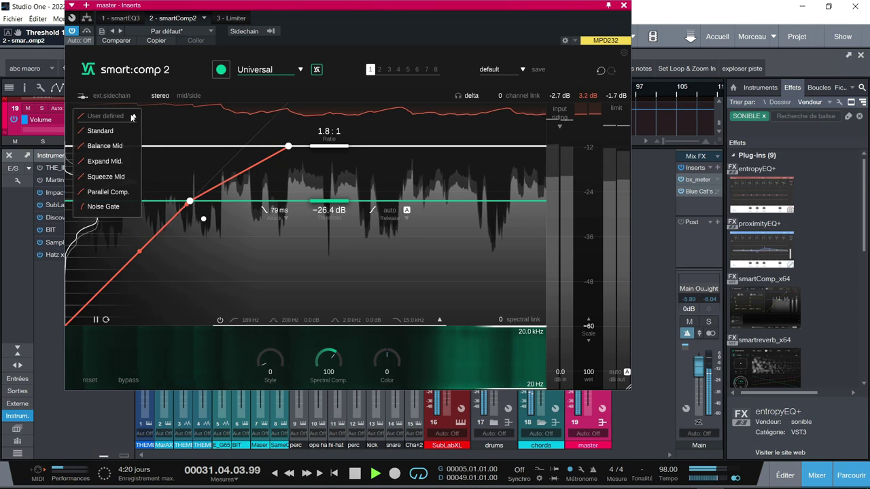
pyautogui.click(106, 193)
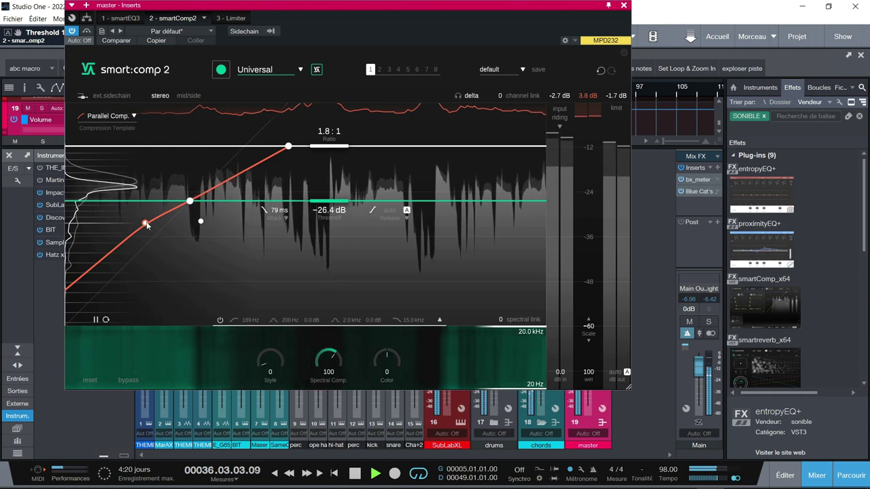
# Reshape the compression curve below the threshold, leaving its lower point at about -36 dB and making the knees hard
pyautogui.moveTo(148, 224); pyautogui.dragTo(148, 268)
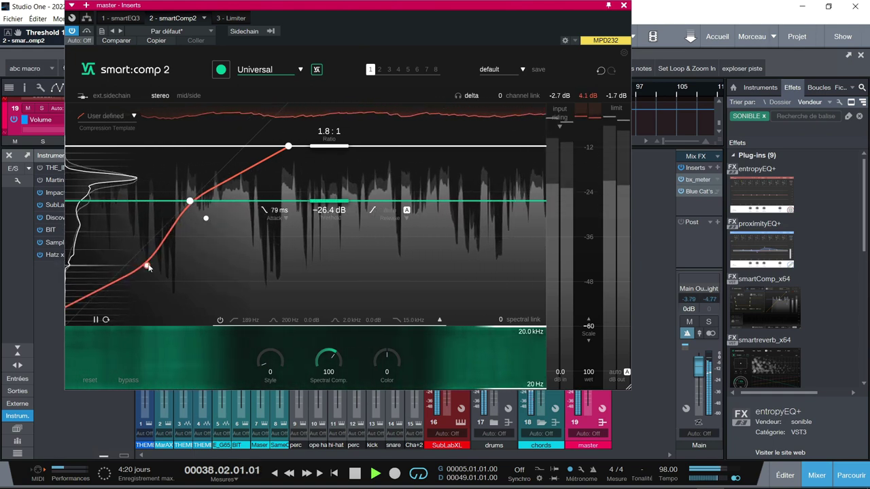
pyautogui.moveTo(147, 258); pyautogui.dragTo(115, 293)
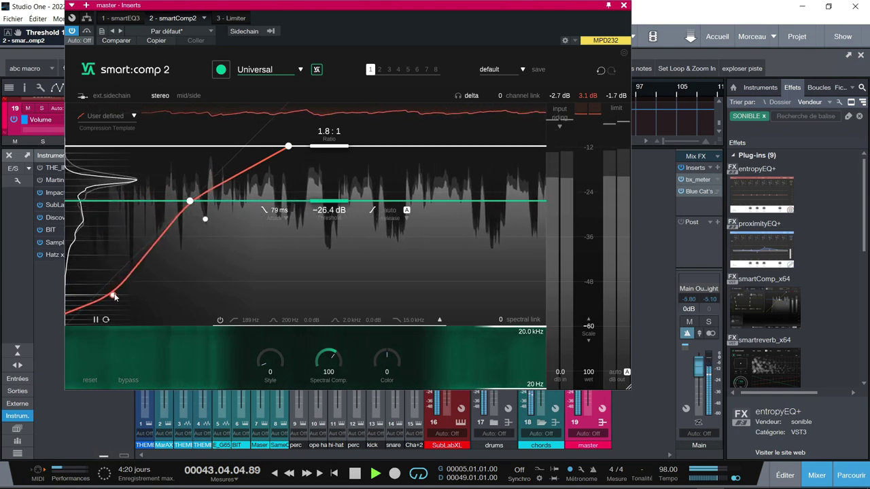
pyautogui.moveTo(116, 292); pyautogui.dragTo(150, 244)
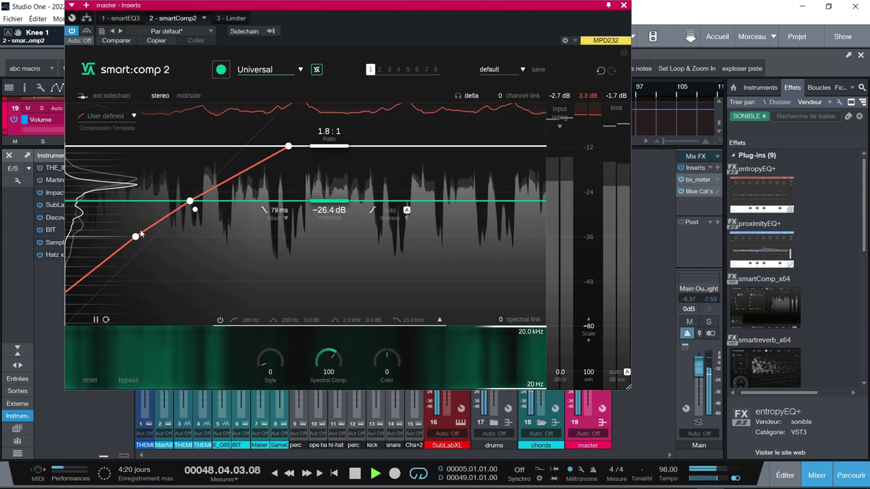
pyautogui.moveTo(136, 236); pyautogui.dragTo(125, 212)
pyautogui.moveTo(199, 217)
pyautogui.mouseDown()
pyautogui.moveTo(208, 230)
pyautogui.moveTo(195, 212)
pyautogui.mouseUp()
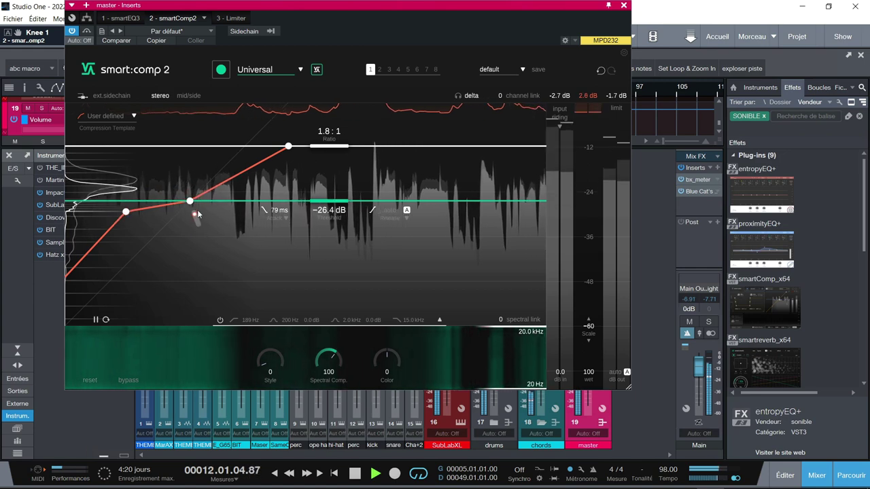
pyautogui.moveTo(130, 216); pyautogui.dragTo(132, 236)
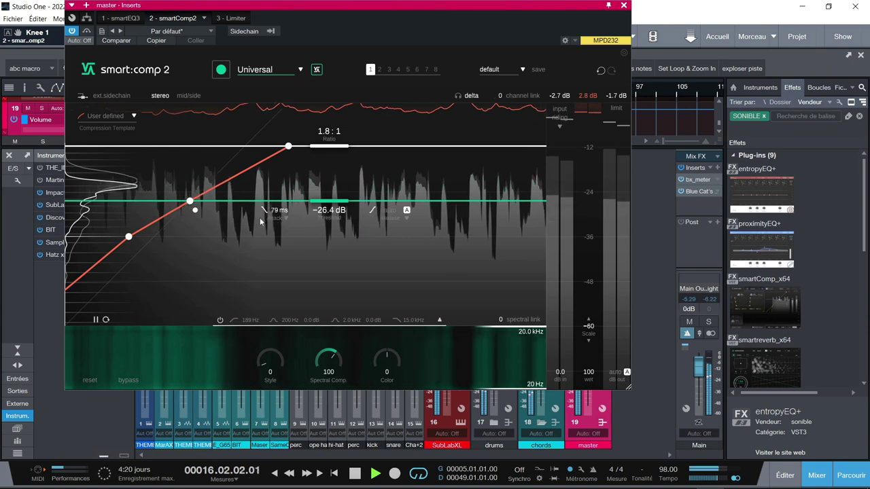
# Open the attack shaping widget, try different curves, and set the attack to 17 ms with a shape of -100
pyautogui.click(286, 217)
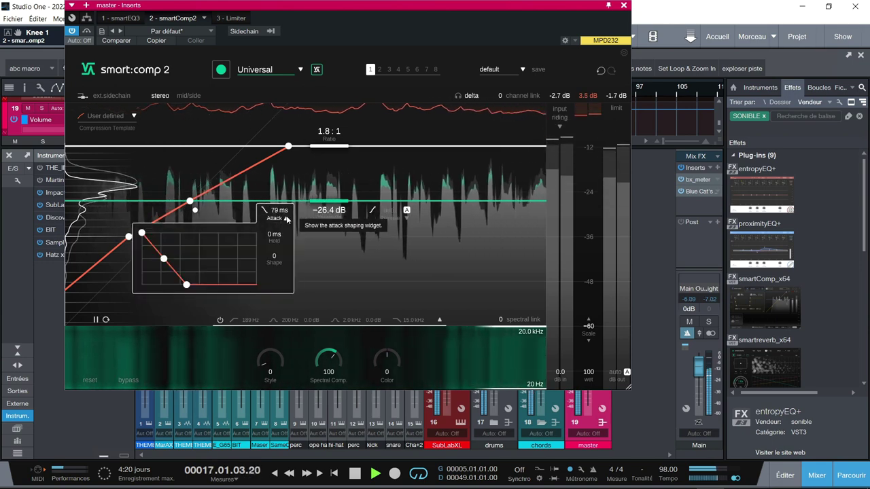
pyautogui.moveTo(186, 284); pyautogui.dragTo(315, 210)
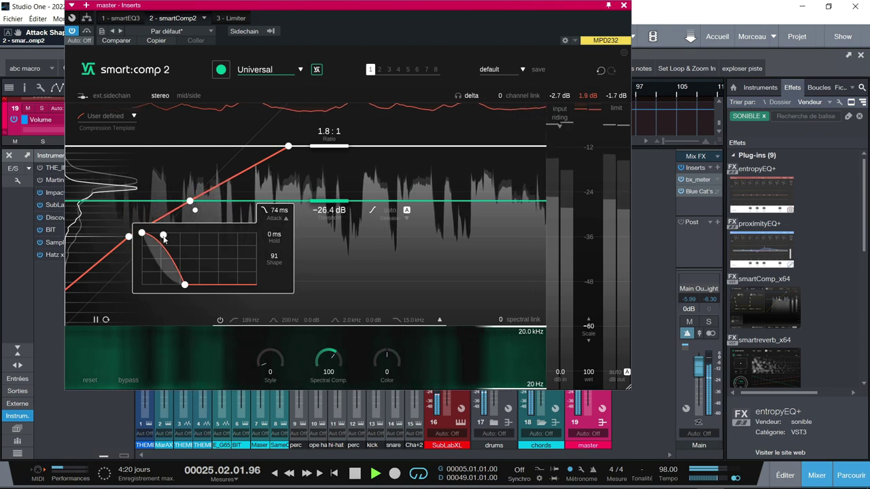
pyautogui.moveTo(163, 273); pyautogui.dragTo(130, 303)
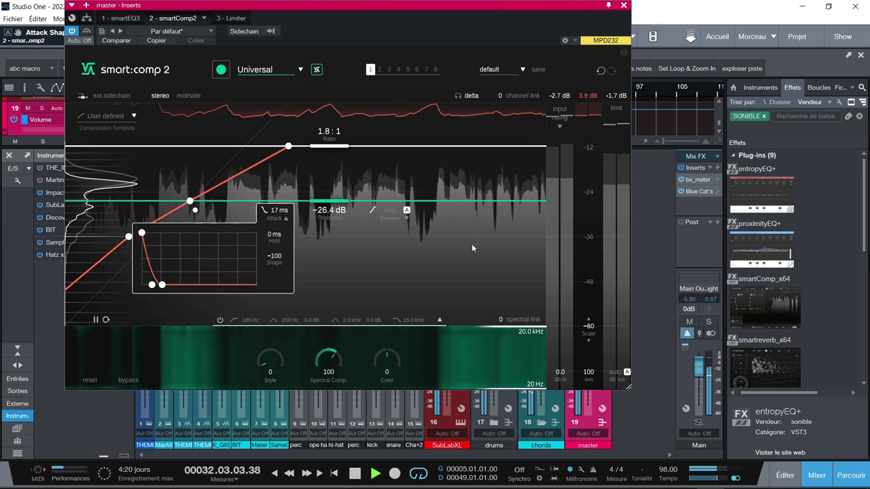
# Show the release shaping widget, lengthen the attack to 106 ms, and set the release to 19 ms with a shape of -83
pyautogui.click(405, 216)
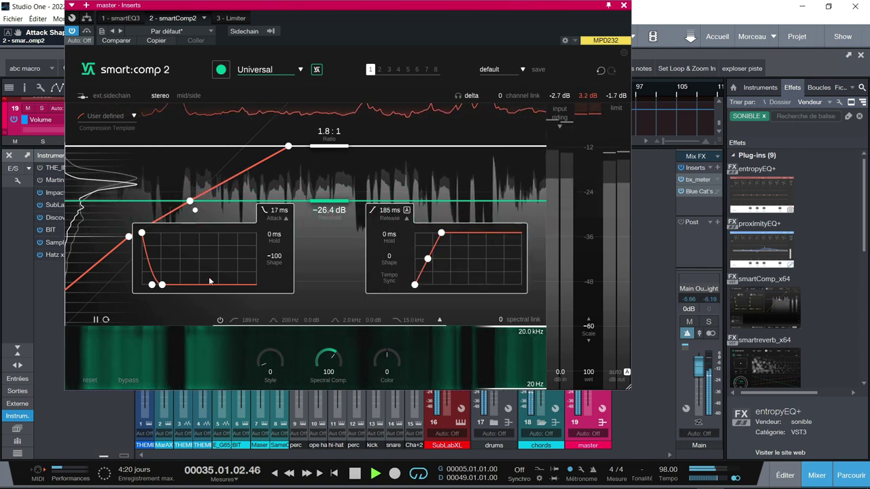
pyautogui.moveTo(162, 286); pyautogui.dragTo(194, 287)
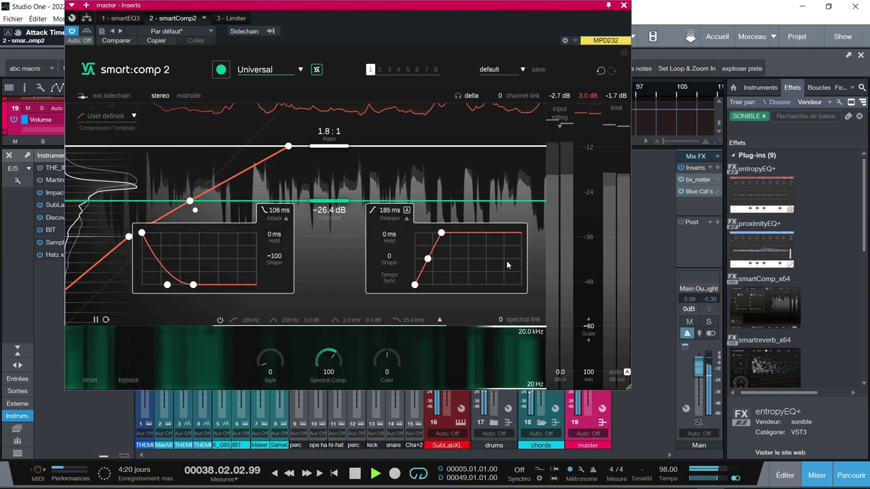
pyautogui.moveTo(443, 236); pyautogui.dragTo(421, 279)
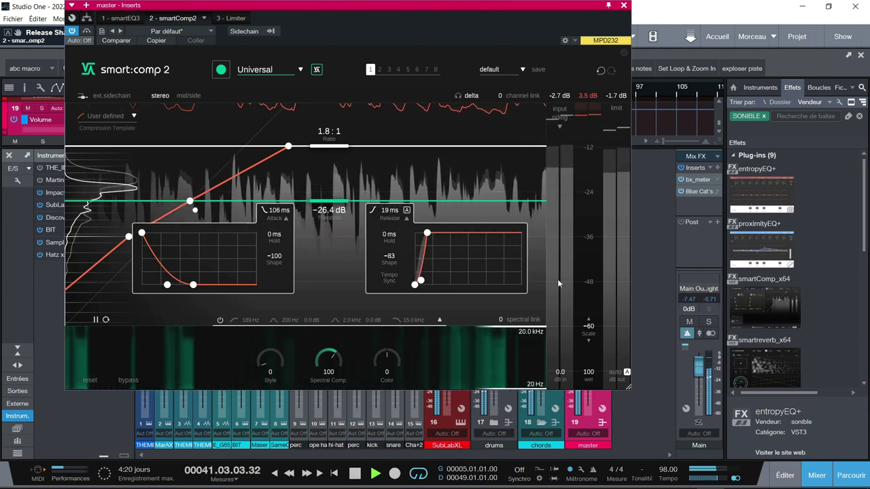
pyautogui.scroll(-1, 415, 247)
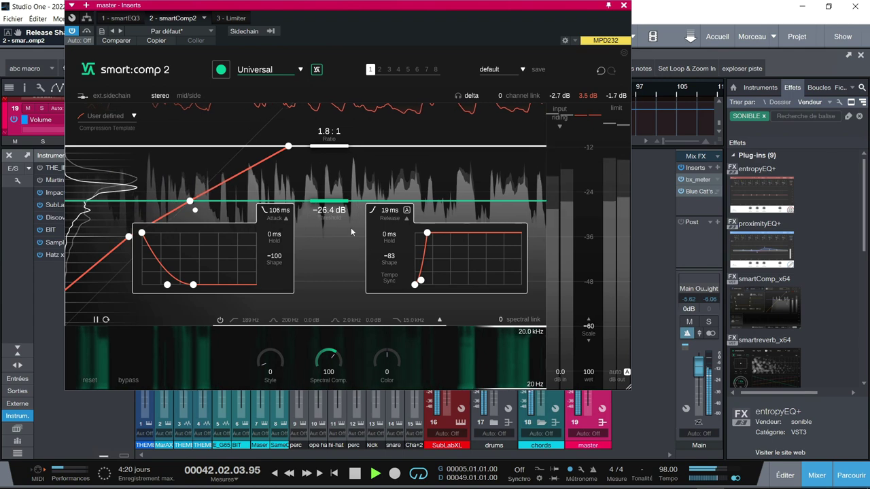
# Set the ratio to 2.6:1 and the threshold to -27.0 dB, and collapse the release and attack shaping widgets
pyautogui.moveTo(334, 146); pyautogui.dragTo(336, 163)
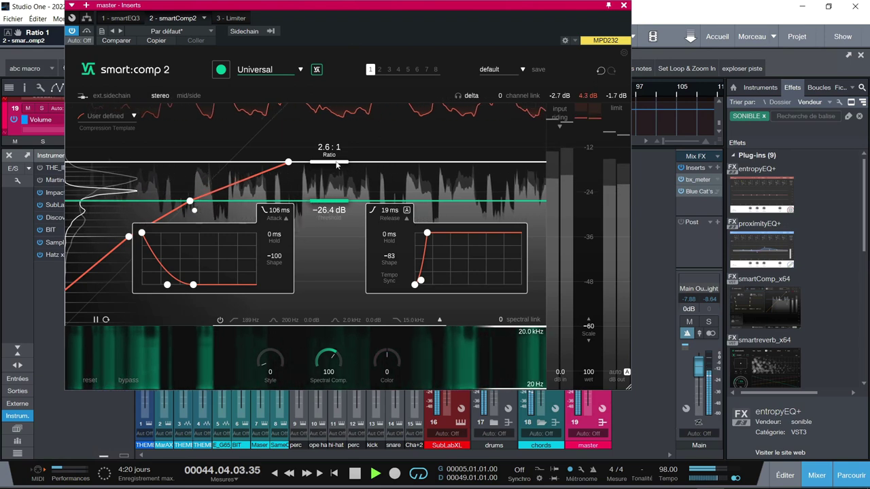
pyautogui.moveTo(338, 205); pyautogui.dragTo(338, 208)
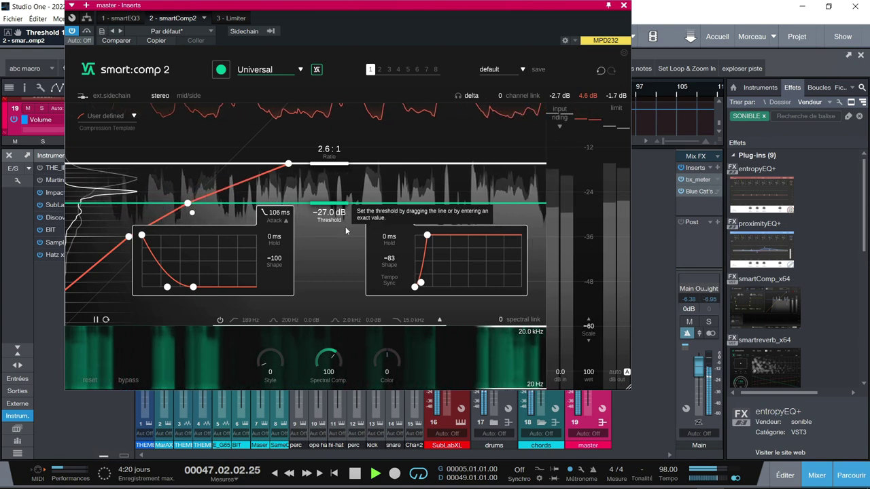
pyautogui.click(407, 221)
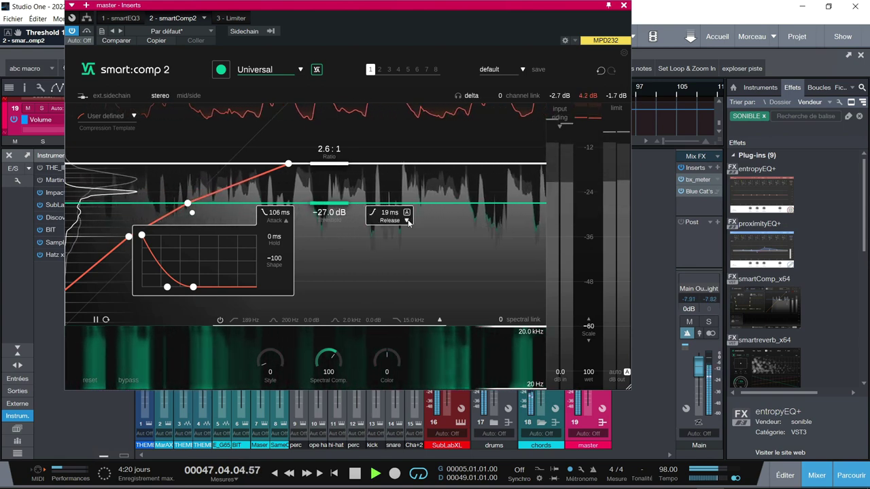
pyautogui.click(286, 220)
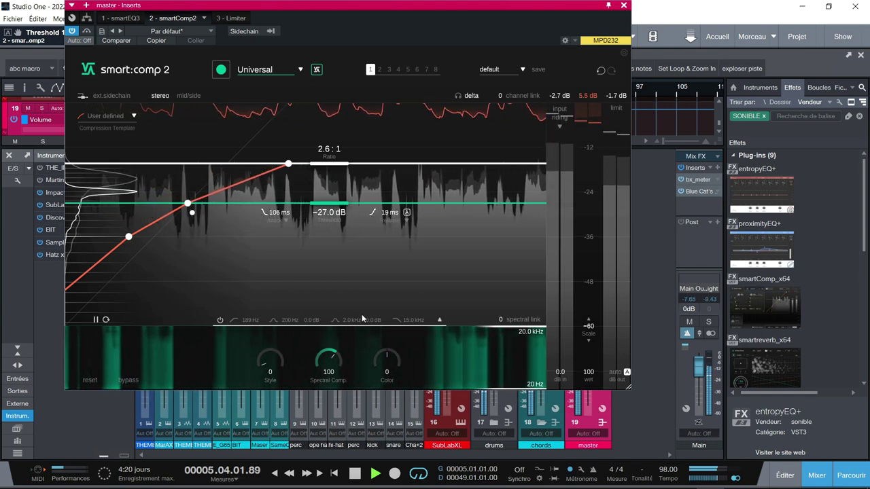
# Expand and switch on the sidechain filter, set its low cut to 72 Hz, and boost the first band 5.5 dB at 160 Hz
pyautogui.click(439, 319)
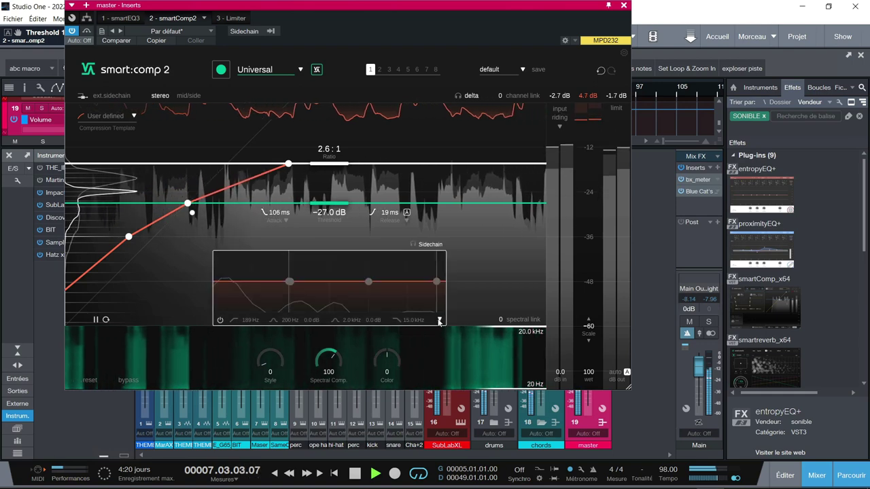
pyautogui.click(219, 320)
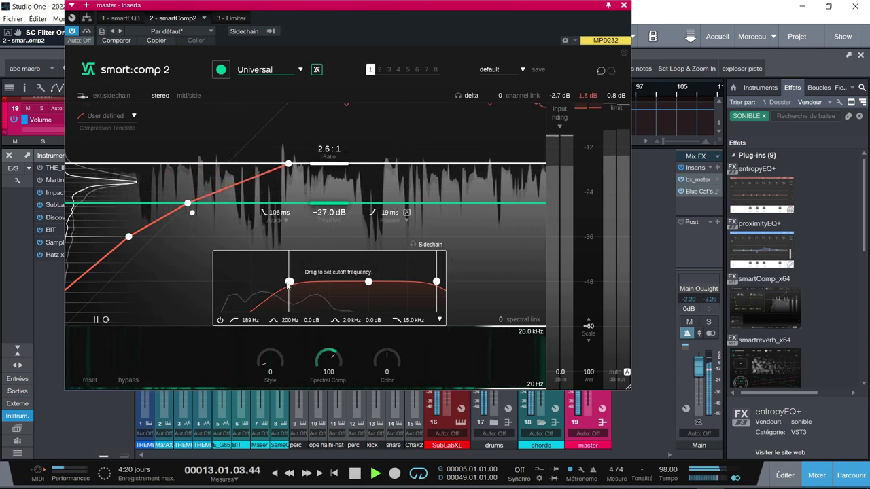
pyautogui.moveTo(273, 288); pyautogui.dragTo(236, 291)
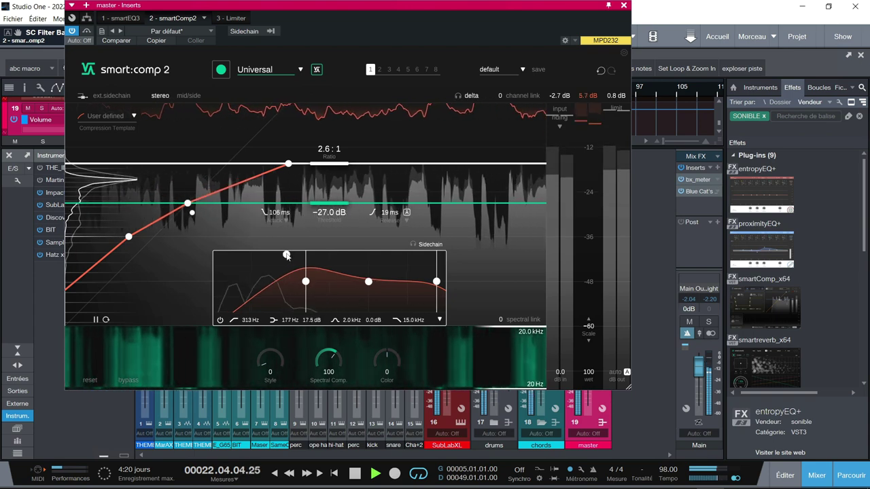
pyautogui.moveTo(294, 283); pyautogui.dragTo(251, 305)
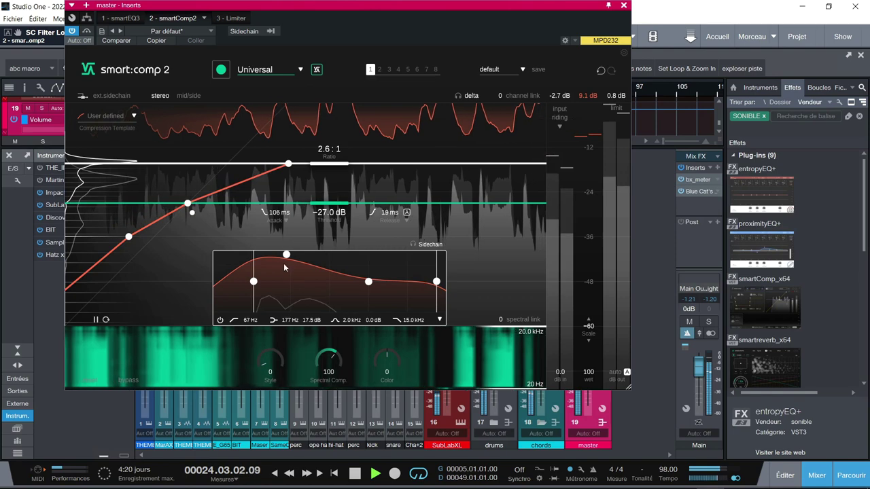
pyautogui.moveTo(286, 254); pyautogui.dragTo(283, 274)
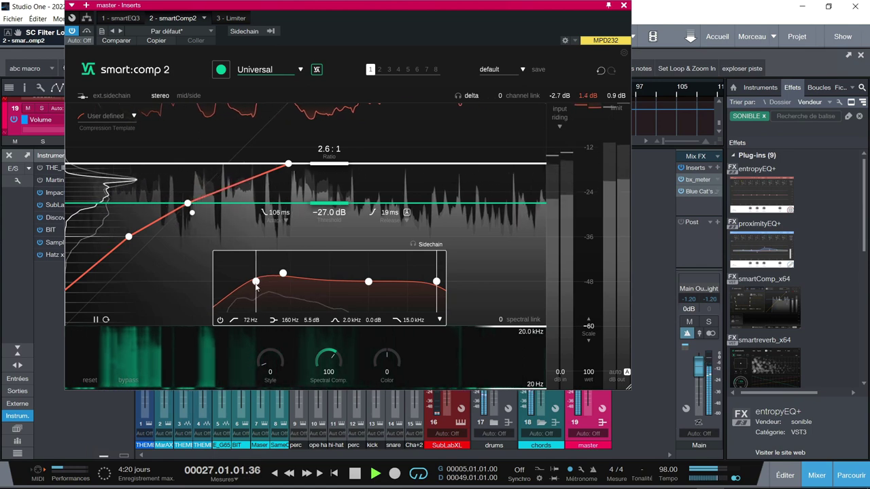
# Sweep the sidechain low cut and leave it at 252 Hz, with boosts of 14.9 dB at 142 Hz and 2.5 dB at 4.0 kHz
pyautogui.moveTo(258, 297); pyautogui.dragTo(275, 302)
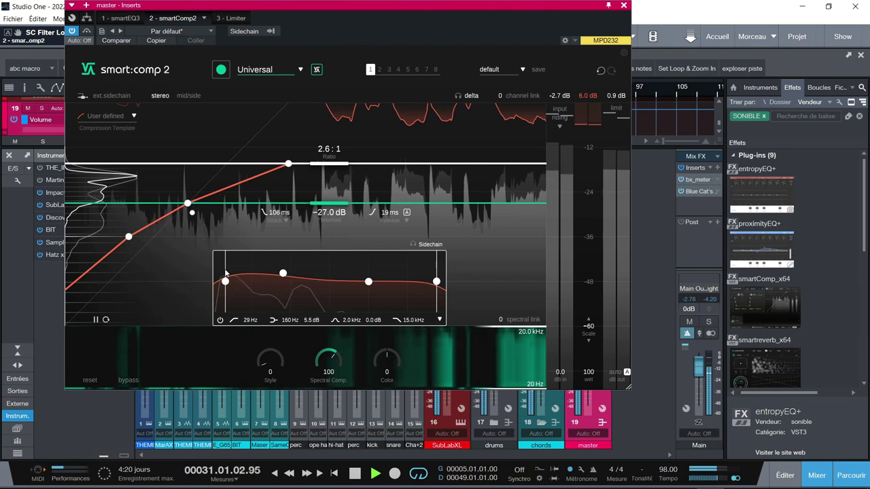
pyautogui.moveTo(237, 274); pyautogui.dragTo(264, 290)
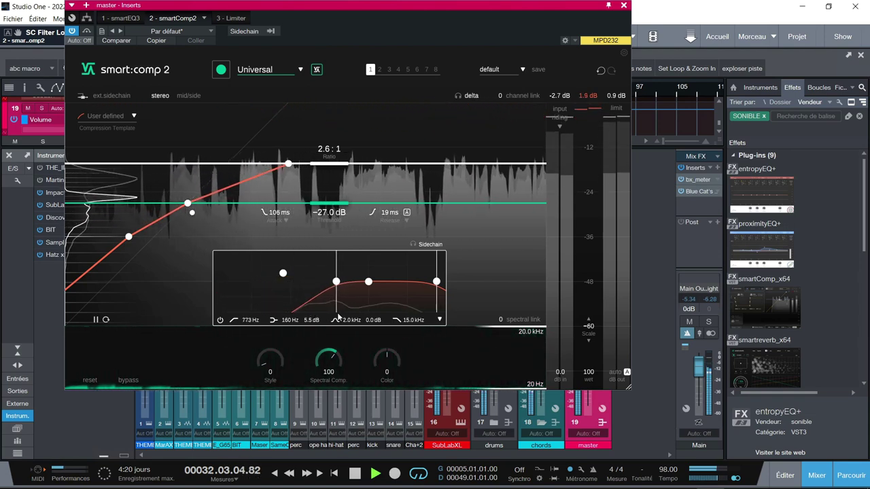
pyautogui.moveTo(336, 317); pyautogui.dragTo(353, 317)
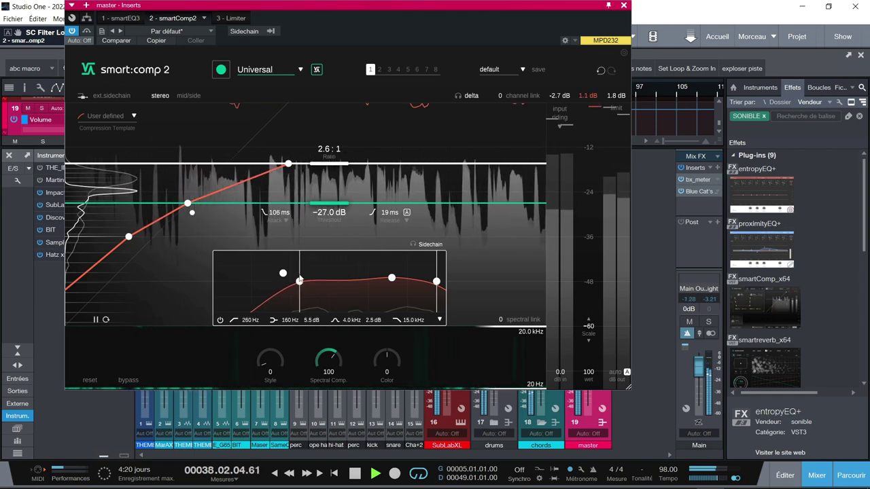
pyautogui.moveTo(282, 272); pyautogui.dragTo(279, 258)
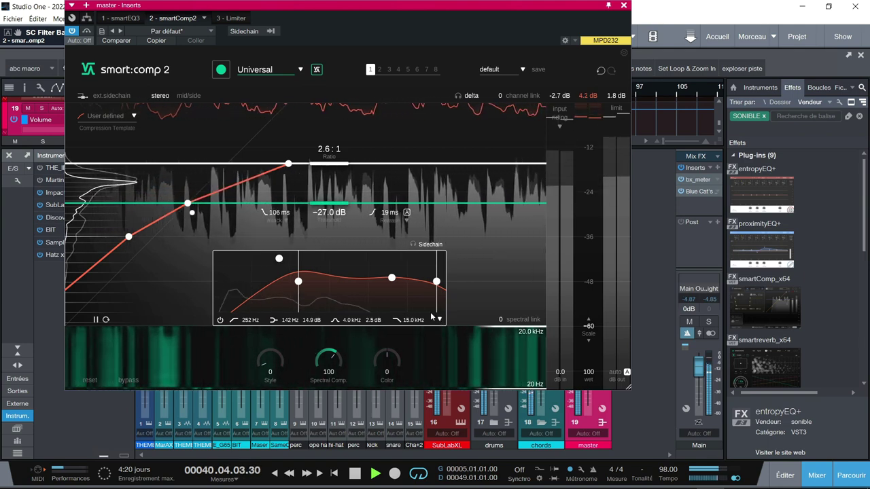
# Audition the filtered sidechain, set the low cut to 235 Hz and first band to 12.4 dB at 140 Hz, toggle that band, and collapse the graph
pyautogui.click(412, 245)
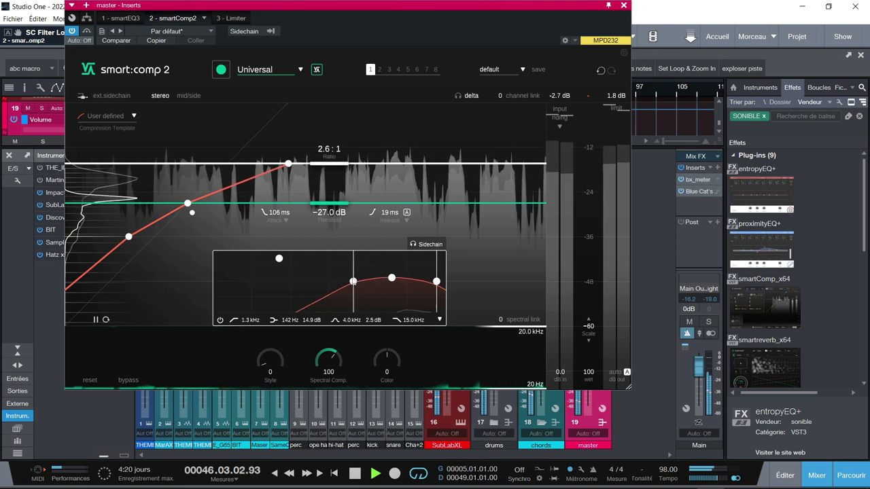
pyautogui.moveTo(319, 277); pyautogui.dragTo(280, 276)
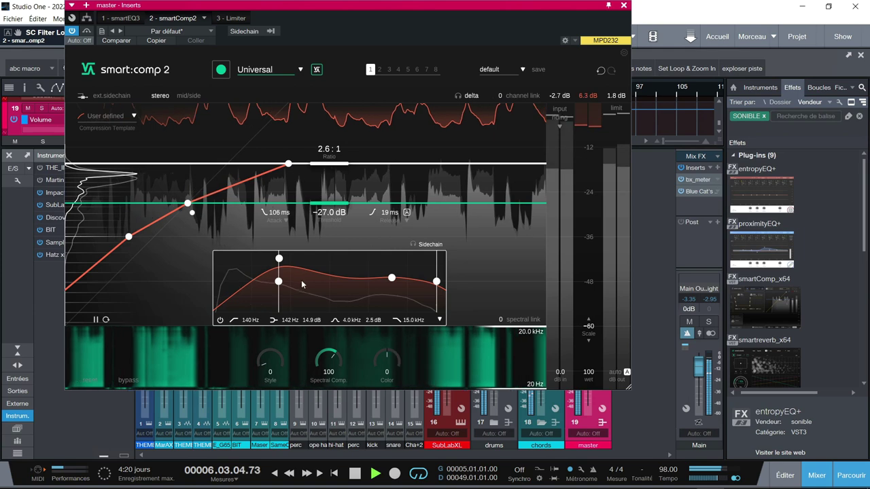
pyautogui.moveTo(282, 258); pyautogui.dragTo(282, 262)
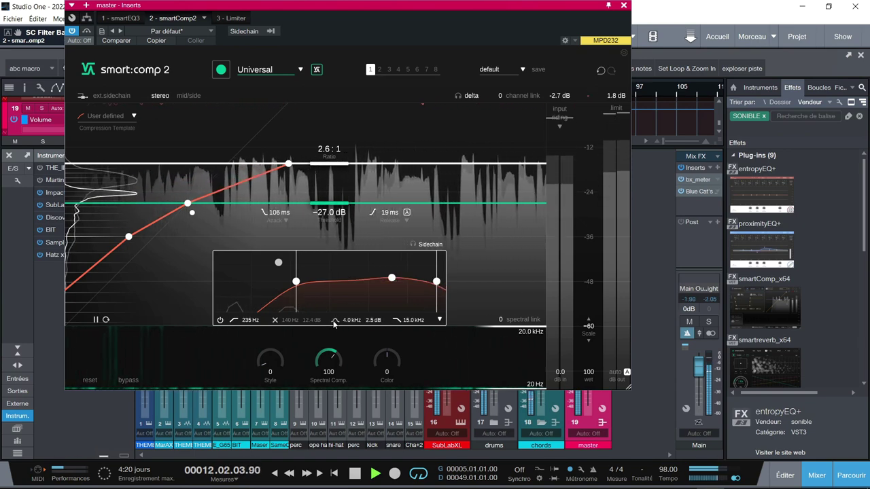
pyautogui.click(275, 321)
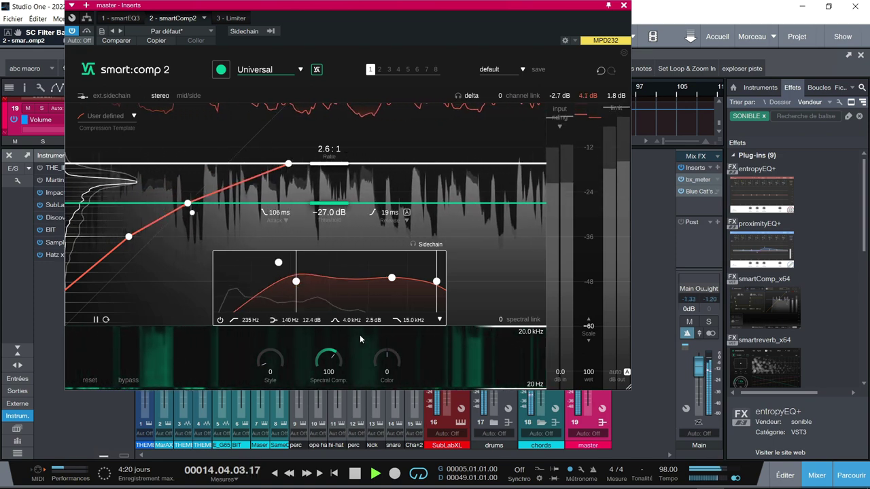
pyautogui.click(439, 320)
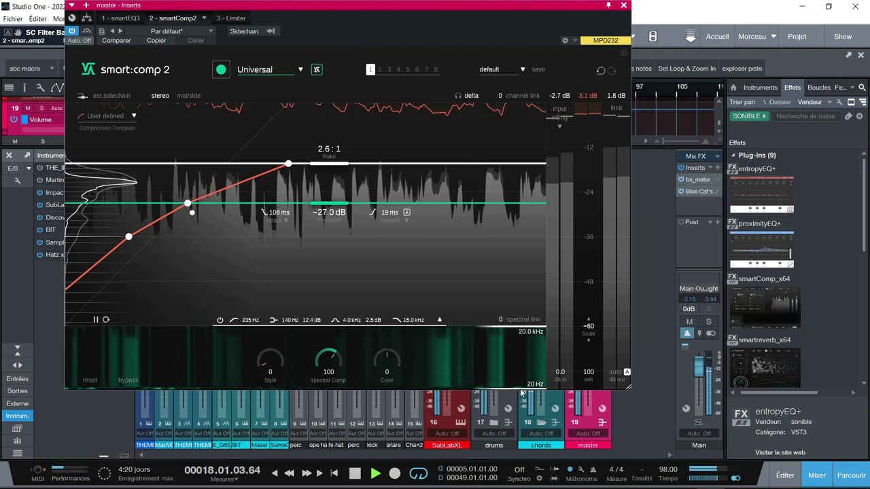
# Raise the lower frequency limit of the spectral compression range to 117 Hz
pyautogui.moveTo(521, 393); pyautogui.dragTo(516, 364)
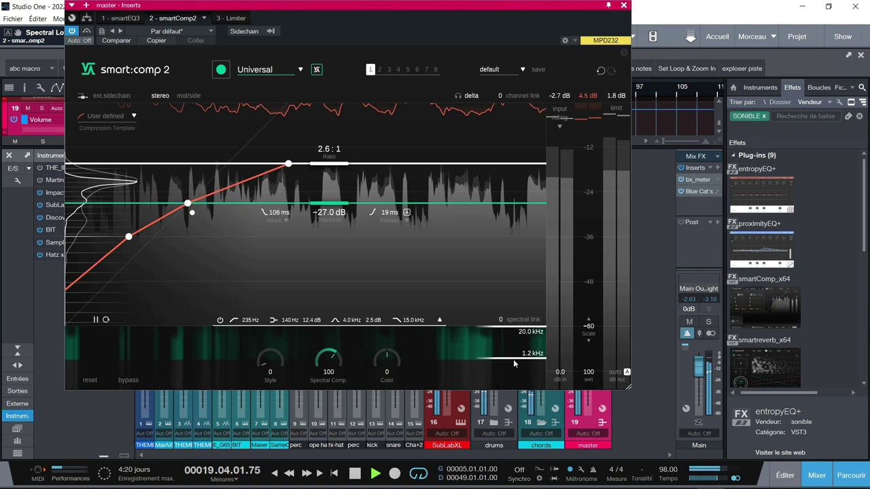
pyautogui.moveTo(513, 382); pyautogui.dragTo(514, 385)
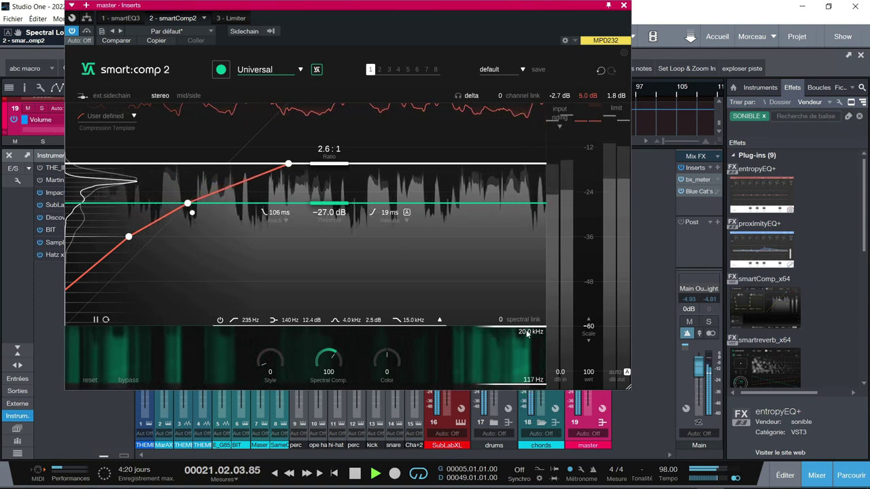
# Lower the upper frequency limit of the spectral compression range to 9.9 kHz and set the spectral link to 69
pyautogui.moveTo(528, 329)
pyautogui.mouseDown()
pyautogui.moveTo(526, 350)
pyautogui.moveTo(524, 336)
pyautogui.mouseUp()
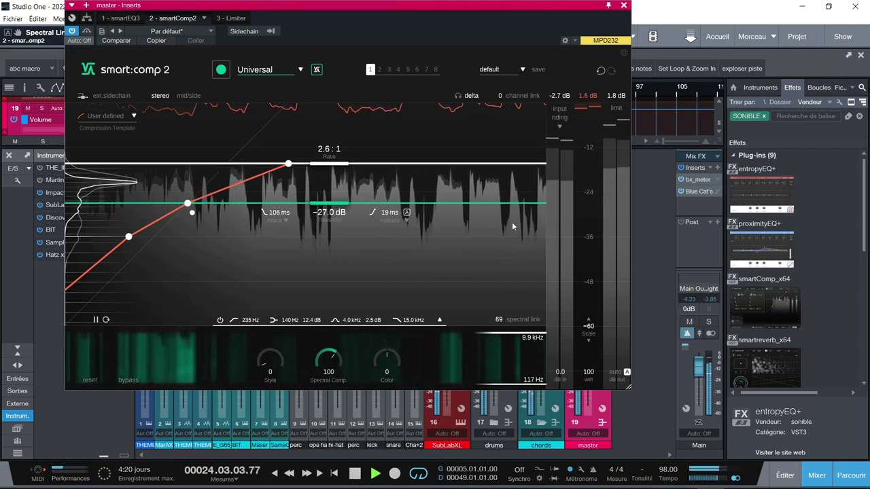
pyautogui.scroll(1, 331, 362)
# Try Spectral Comp at 150 and Color at -83, and settle on Spectral Comp 90 and Color 58
pyautogui.moveTo(331, 362); pyautogui.dragTo(333, 334)
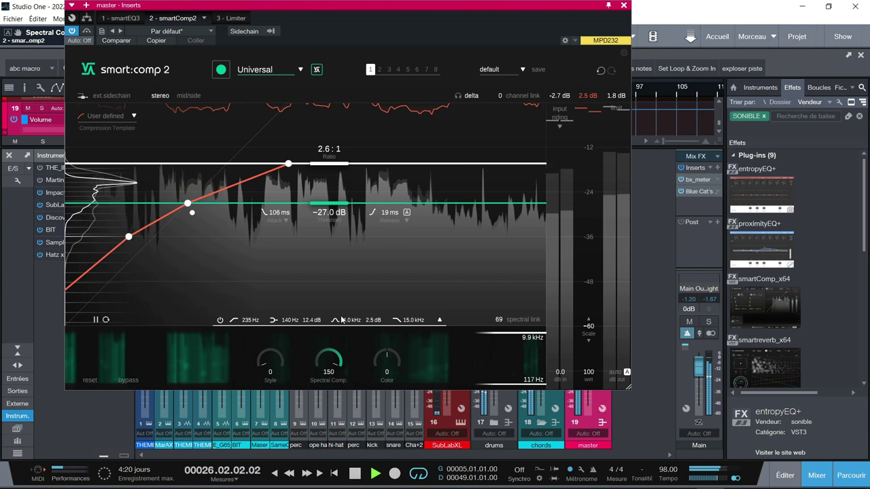
pyautogui.moveTo(388, 367); pyautogui.dragTo(378, 402)
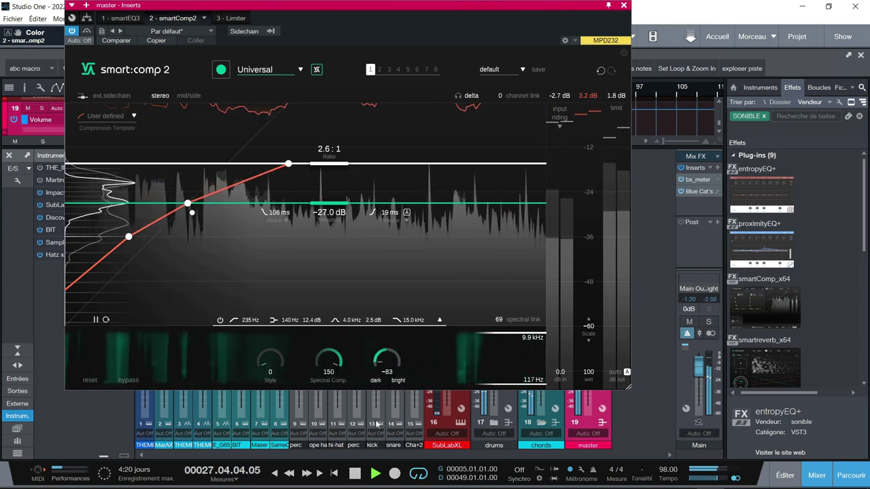
pyautogui.moveTo(375, 362); pyautogui.dragTo(376, 330)
pyautogui.moveTo(331, 354); pyautogui.dragTo(295, 395)
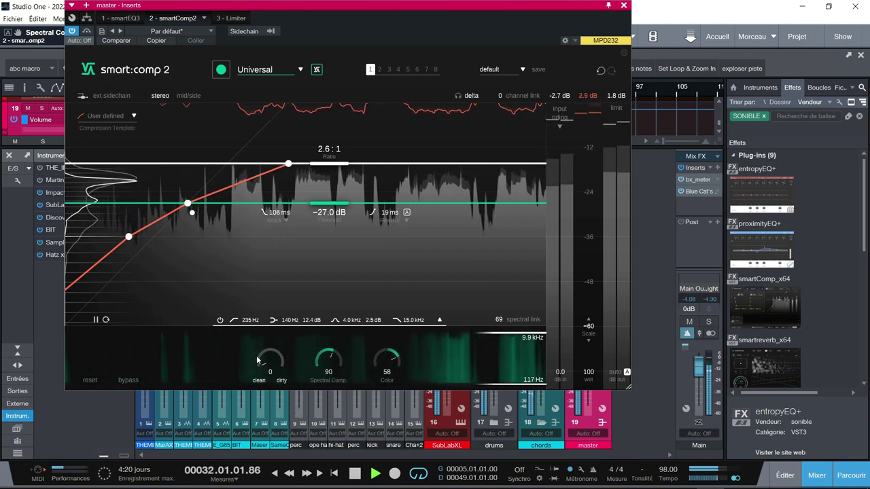
# Raise the Style control toward dirty, first to 46 and finally to 69
pyautogui.moveTo(269, 358); pyautogui.dragTo(256, 328)
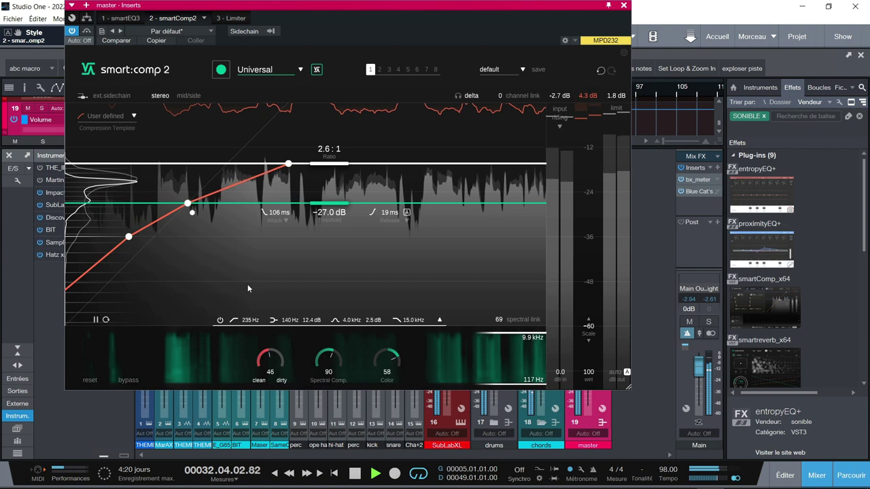
pyautogui.moveTo(252, 268); pyautogui.dragTo(242, 198)
pyautogui.moveTo(237, 241); pyautogui.dragTo(235, 256)
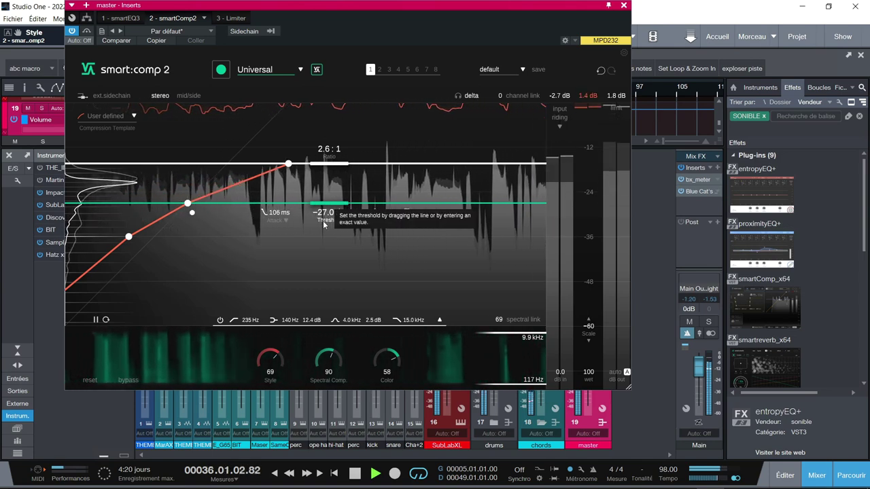
# Expand the release settings and set the release time to 75 ms with a shape of 30
pyautogui.moveTo(385, 218)
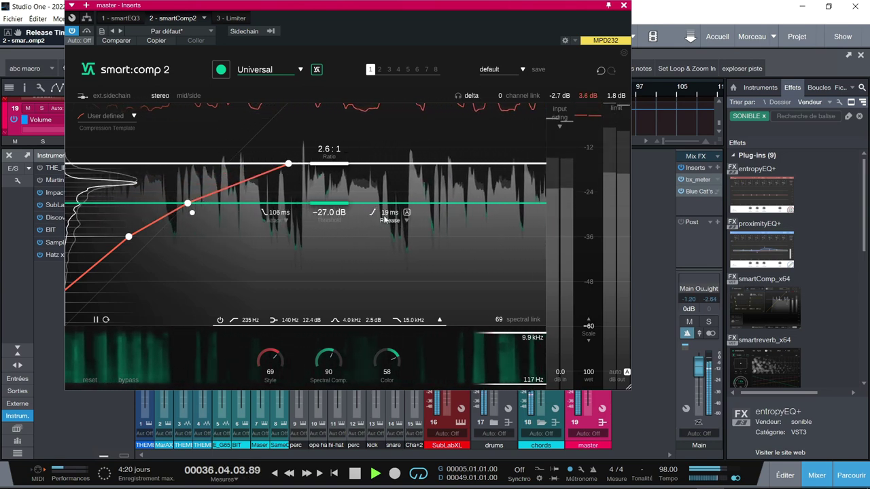
pyautogui.click(405, 220)
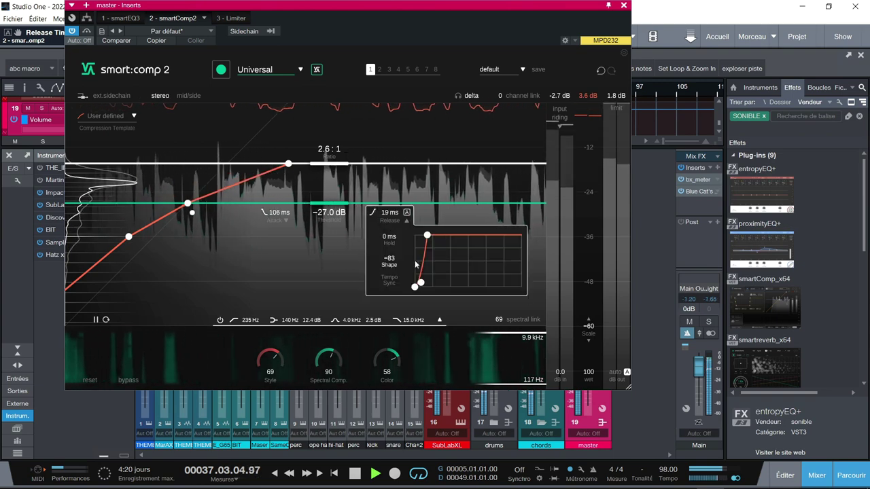
pyautogui.moveTo(426, 236); pyautogui.dragTo(433, 235)
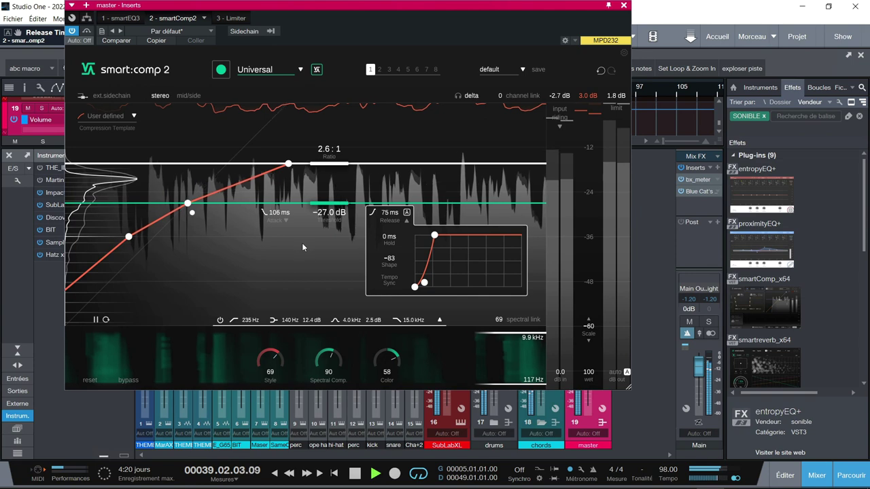
pyautogui.moveTo(423, 285); pyautogui.dragTo(398, 251)
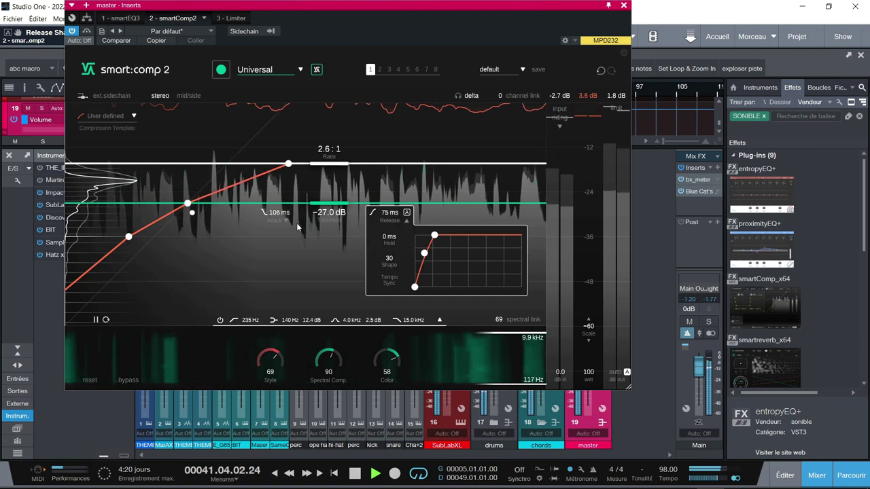
# Set the attack time to 133 ms in its expanded settings, and collapse the attack and release graphs
pyautogui.click(276, 212)
pyautogui.moveTo(199, 286)
pyautogui.mouseDown()
pyautogui.moveTo(213, 270)
pyautogui.moveTo(199, 291)
pyautogui.mouseUp()
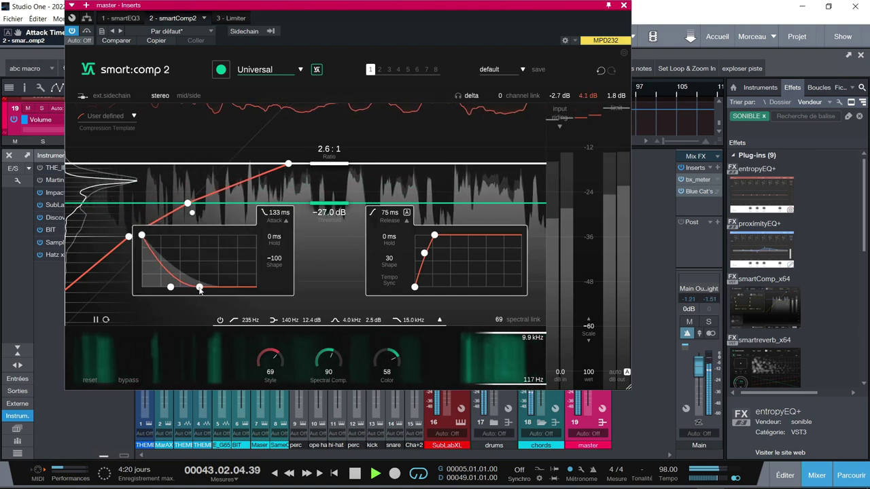
pyautogui.click(286, 221)
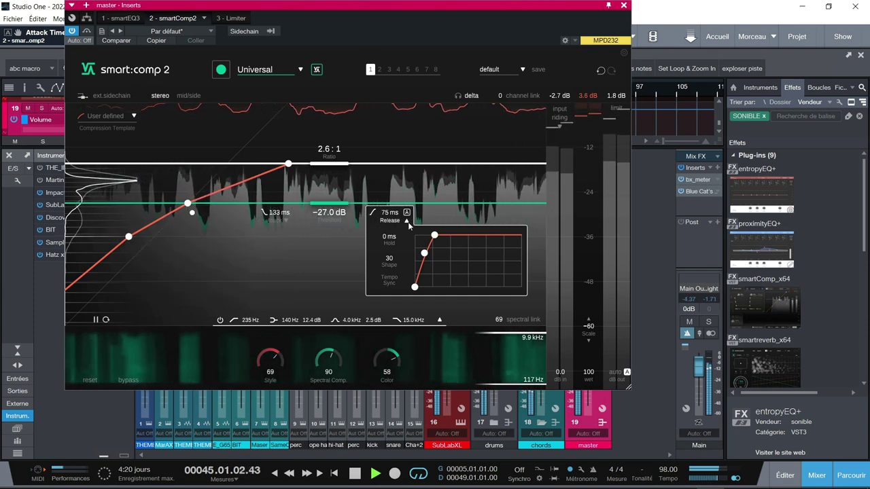
pyautogui.click(406, 221)
# Raise the sidechain filter's low cut to 293 Hz in its expanded graph and collapse the graph
pyautogui.click(439, 320)
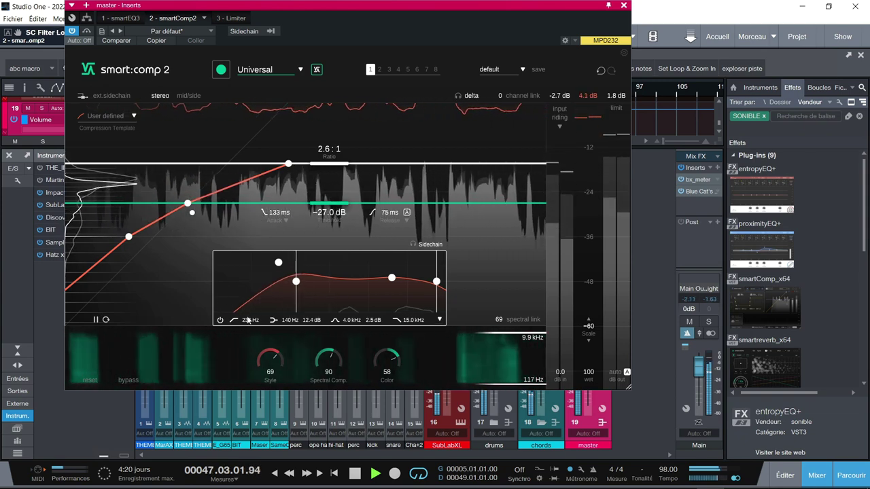
pyautogui.scroll(3, 249, 320)
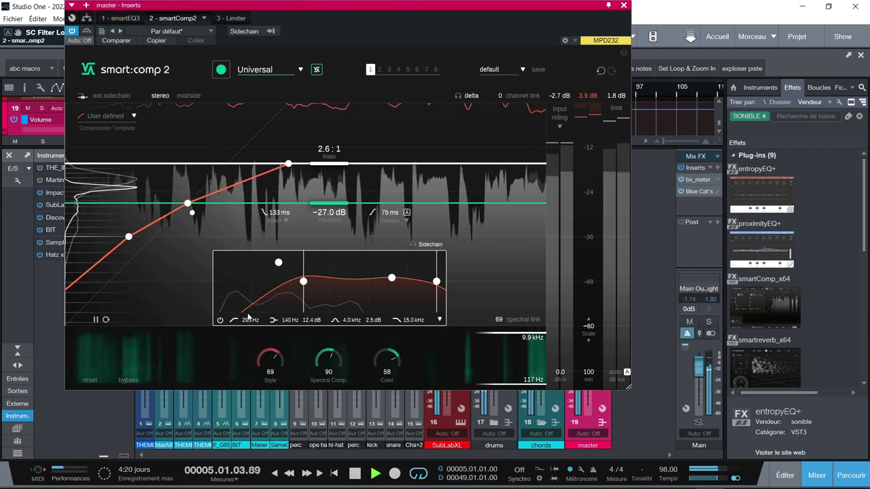
pyautogui.click(439, 321)
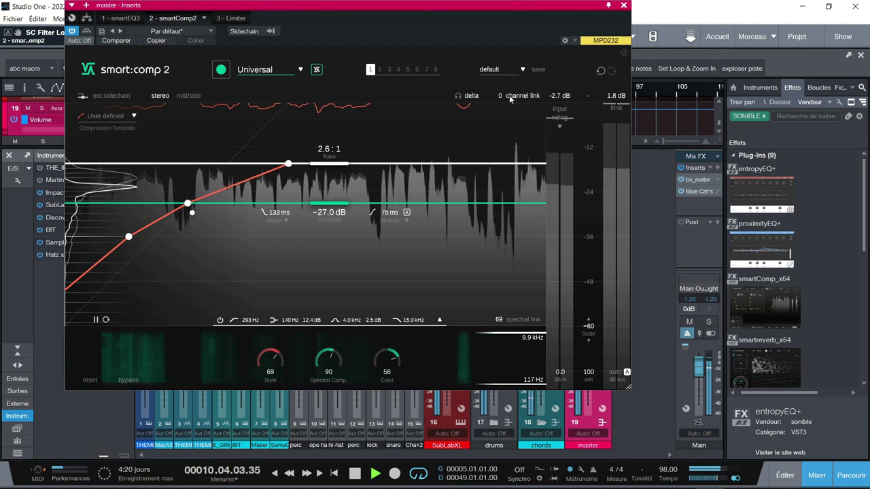
# Raise the channel link to 68 and on to 100, and reduce Spectral Comp to 63
pyautogui.moveTo(509, 95); pyautogui.dragTo(519, 5)
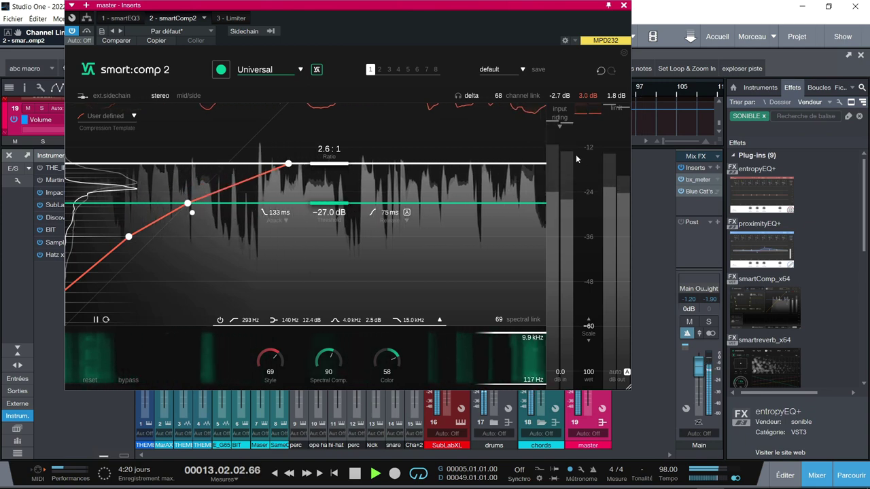
pyautogui.moveTo(498, 95); pyautogui.dragTo(506, 5)
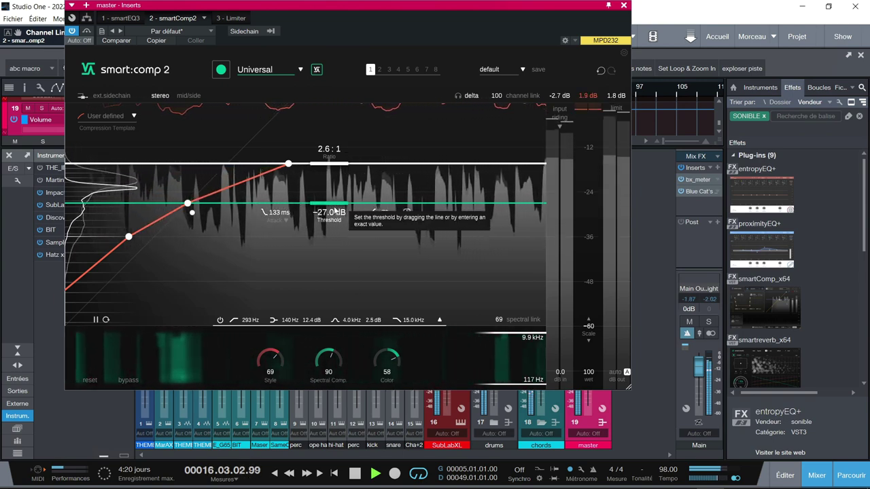
pyautogui.moveTo(328, 362); pyautogui.dragTo(330, 391)
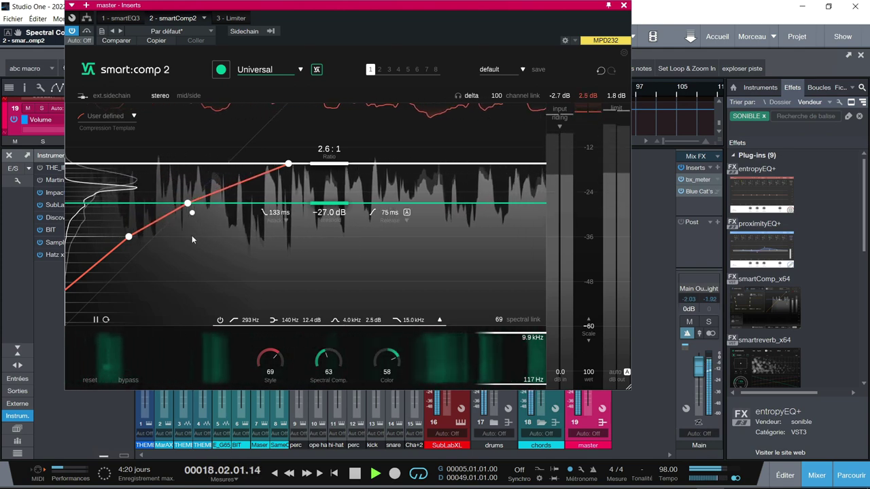
# Pull the lower point of the compression curve down, and re-enable the smart settings with a 1.8:1 ratio and -26.0 dB threshold
pyautogui.moveTo(128, 236); pyautogui.dragTo(97, 248)
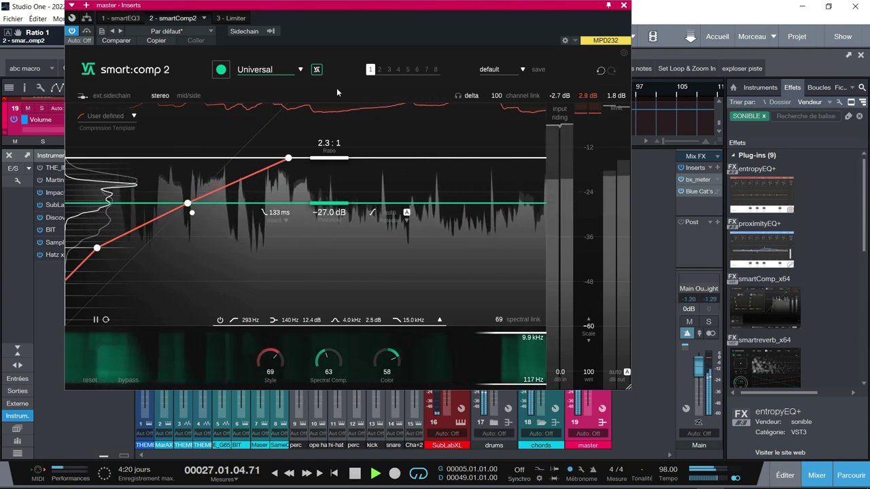
pyautogui.click(318, 71)
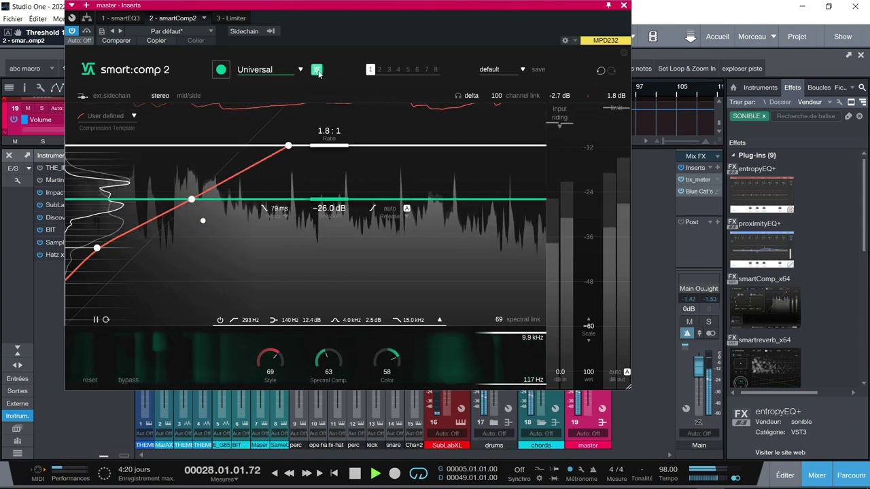
# Compare the mix with the sidechain filter off and on, toggle the output limiter, and collapse the filter graph
pyautogui.click(440, 320)
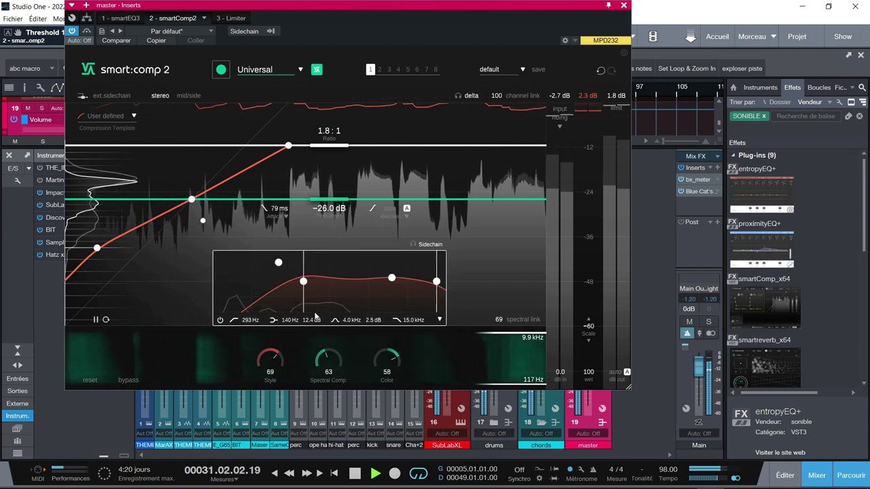
pyautogui.click(219, 321)
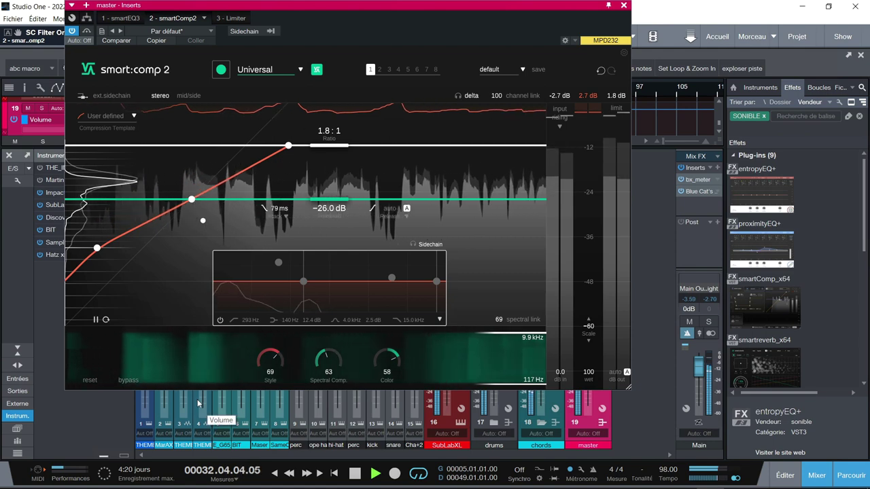
pyautogui.click(219, 320)
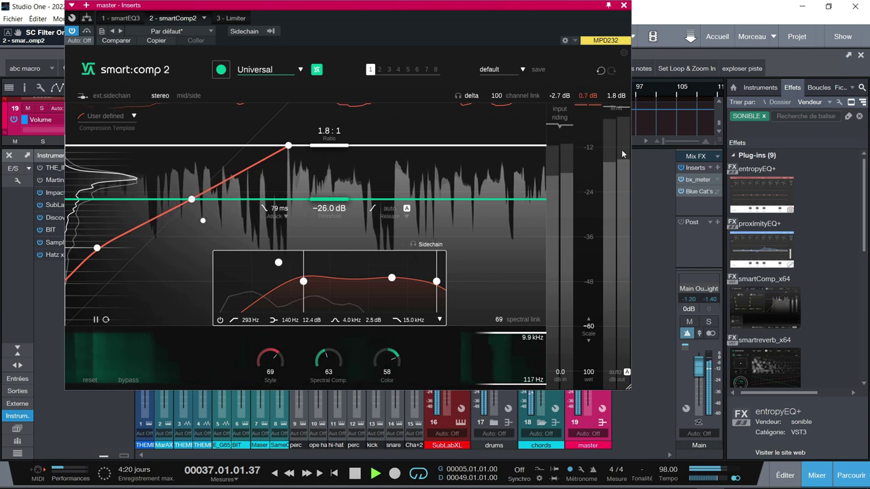
pyautogui.click(615, 108)
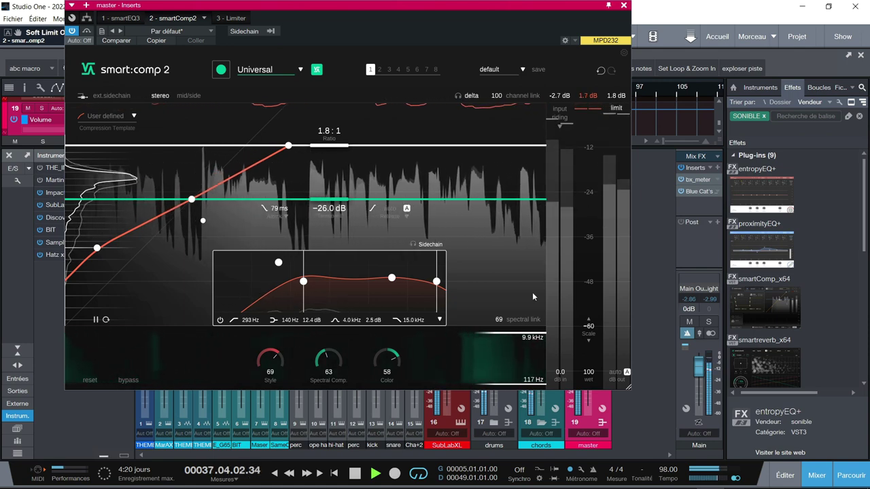
pyautogui.click(438, 321)
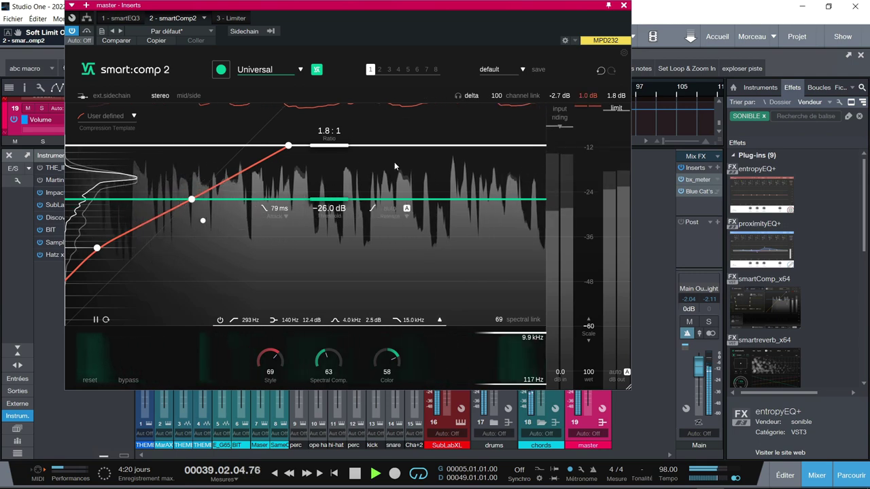
# Stop playback and switch the compression profile from Universal to Mix | HipHop
pyautogui.press('space')
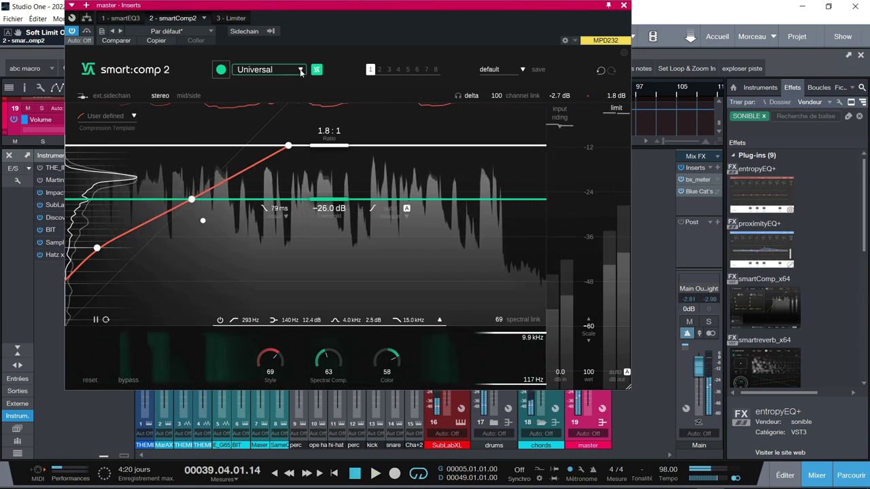
pyautogui.click(299, 71)
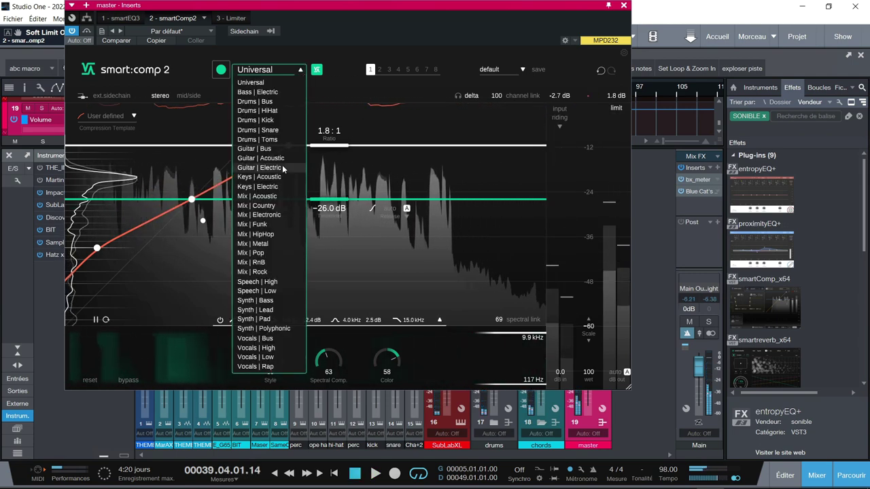
pyautogui.click(262, 234)
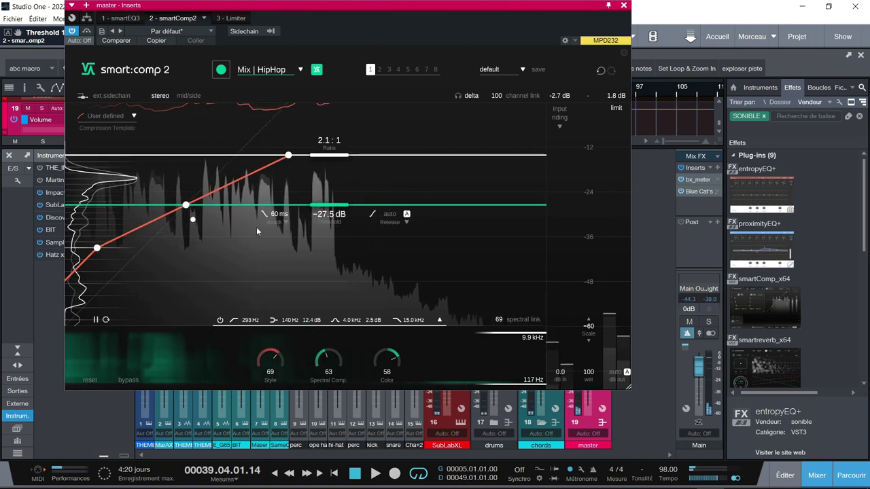
# Reset the compressor plug-in to its defaults, confirm the reset, and switch off the smart compression settings
pyautogui.click(92, 382)
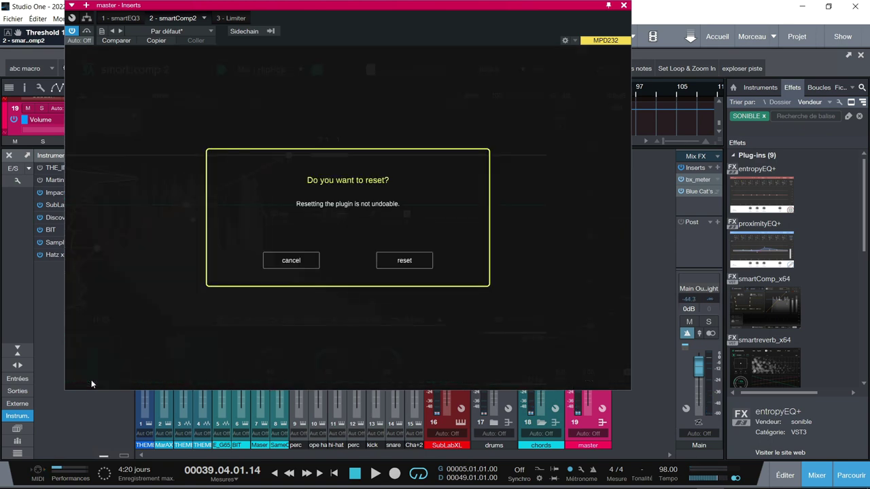
pyautogui.click(403, 261)
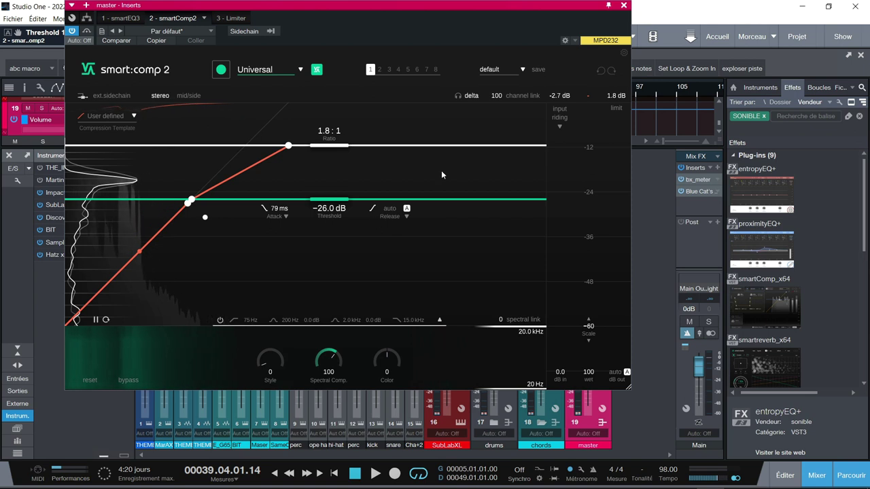
pyautogui.click(316, 69)
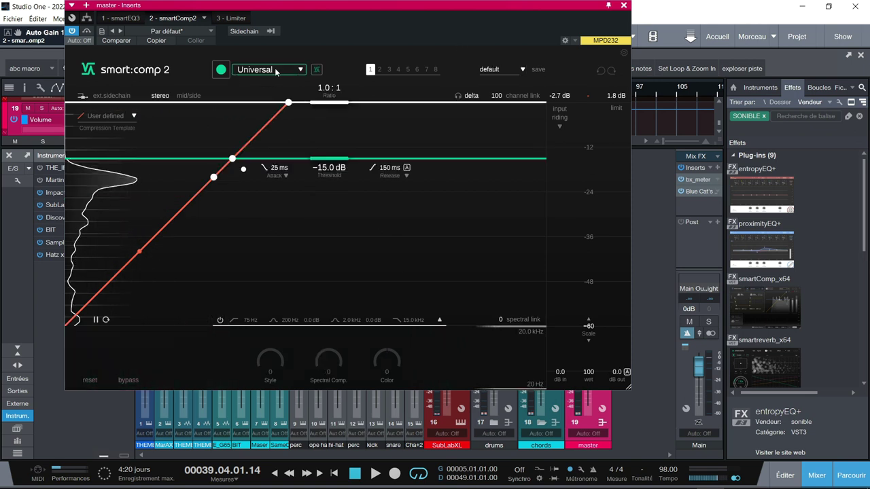
# Choose the Mix | HipHop profile and run the learning process while the track plays
pyautogui.click(273, 71)
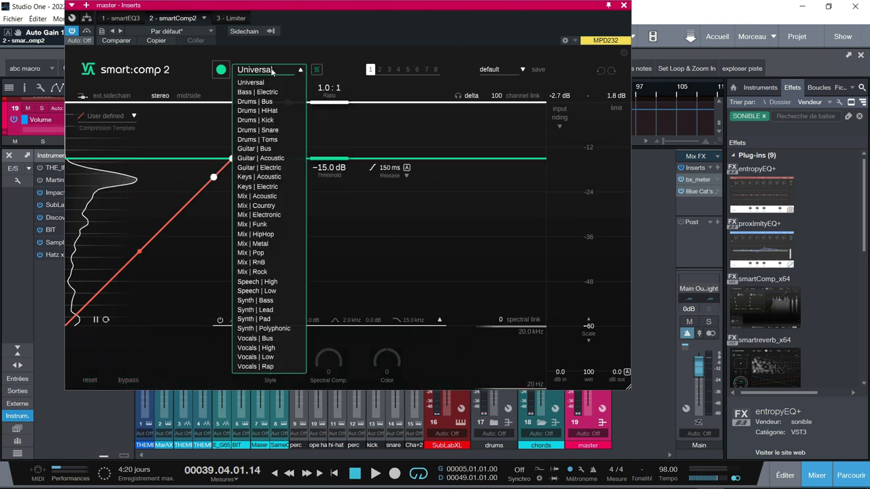
pyautogui.click(265, 237)
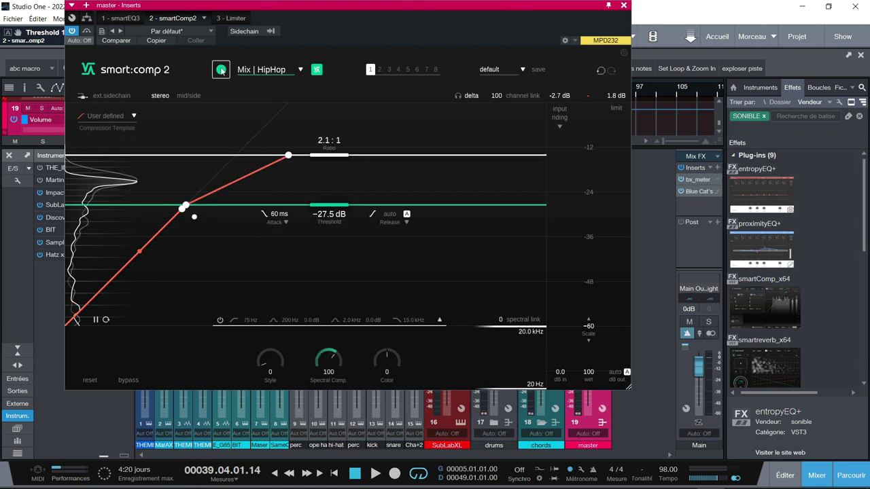
pyautogui.click(221, 70)
pyautogui.press('space')
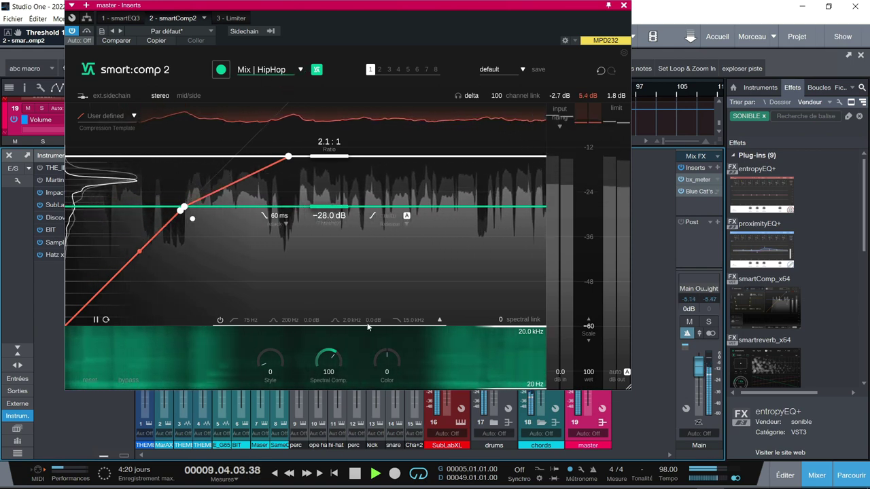
# Enable the sidechain filter and shape it with a 168 Hz low cut, a 5.1 dB boost at 227 Hz and an 8.0 dB high shelf at 5.1 kHz
pyautogui.click(439, 320)
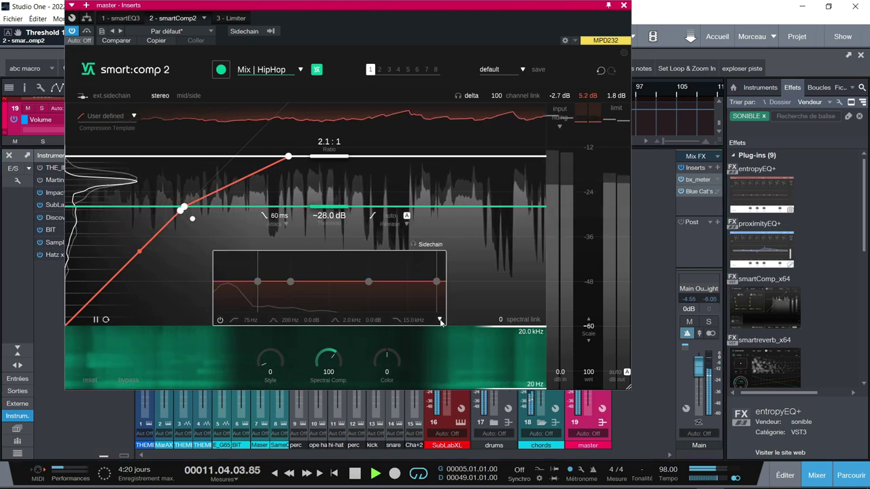
pyautogui.click(220, 320)
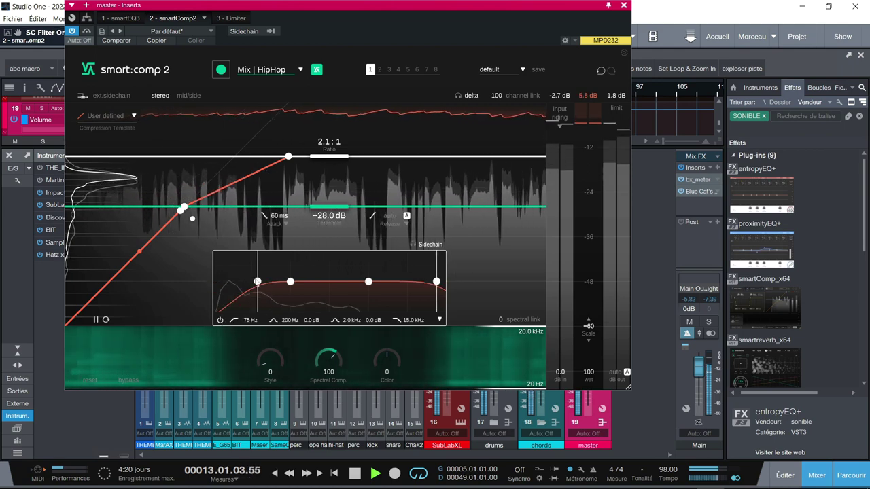
pyautogui.moveTo(258, 281); pyautogui.dragTo(298, 274)
pyautogui.moveTo(369, 282); pyautogui.dragTo(380, 278)
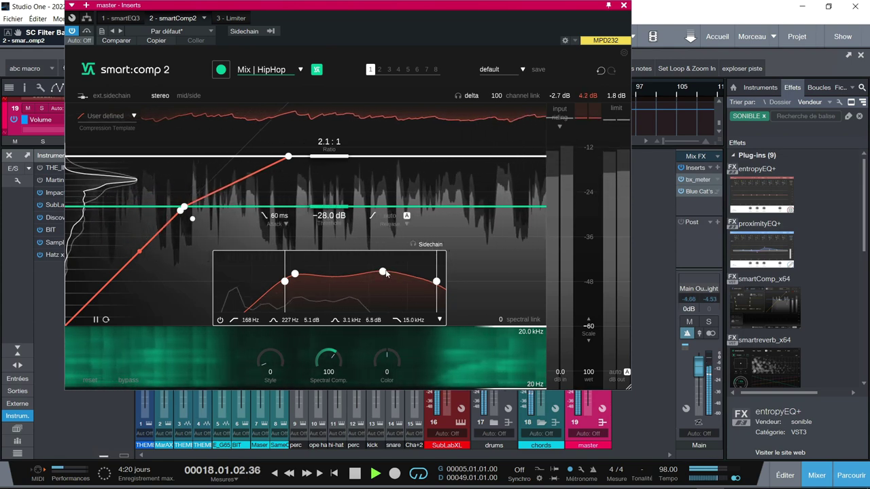
pyautogui.moveTo(401, 272); pyautogui.dragTo(405, 274)
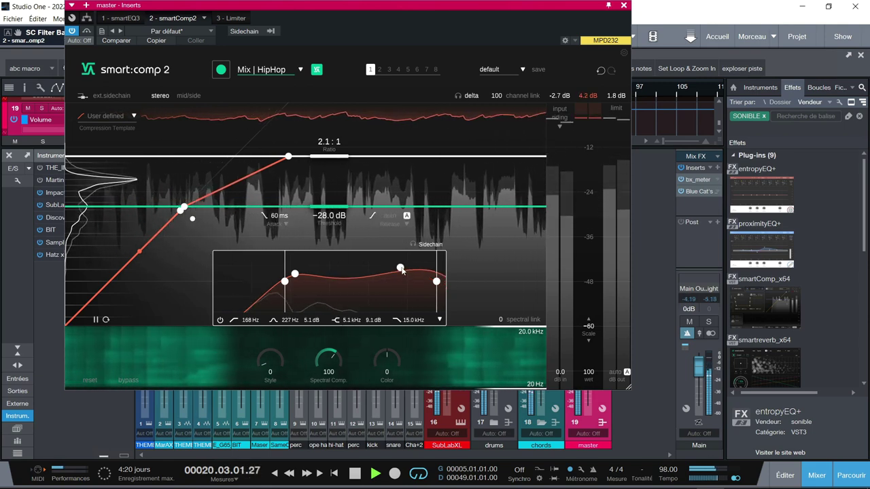
pyautogui.click(439, 320)
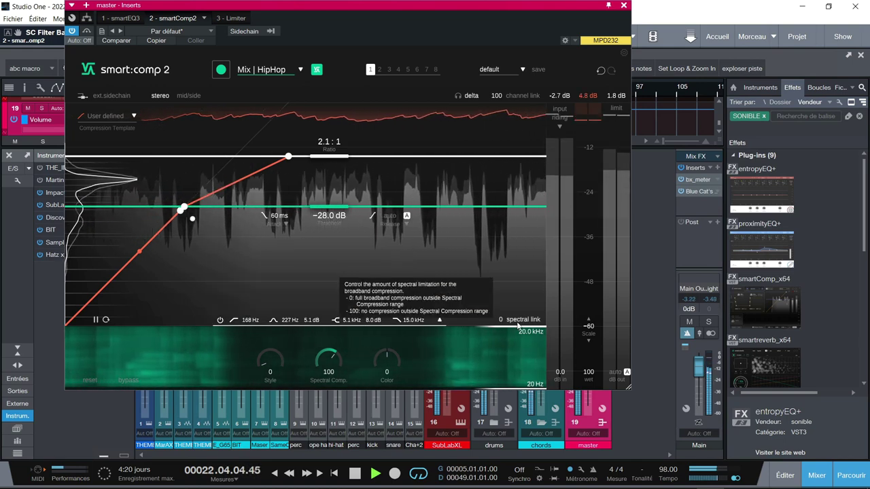
# Set spectral link to 58, Style to 32 and channel link to 40, with input riding switched on
pyautogui.moveTo(499, 326); pyautogui.dragTo(526, 239)
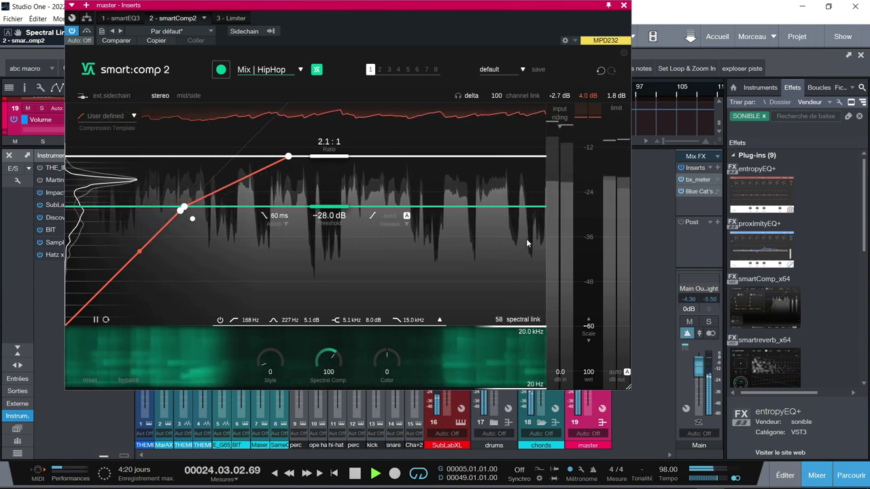
pyautogui.moveTo(260, 358); pyautogui.dragTo(251, 318)
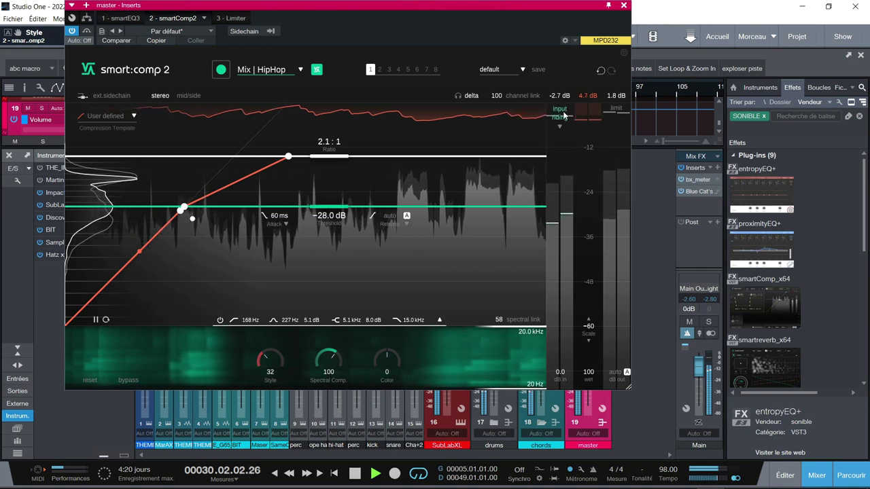
pyautogui.moveTo(496, 95); pyautogui.dragTo(485, 128)
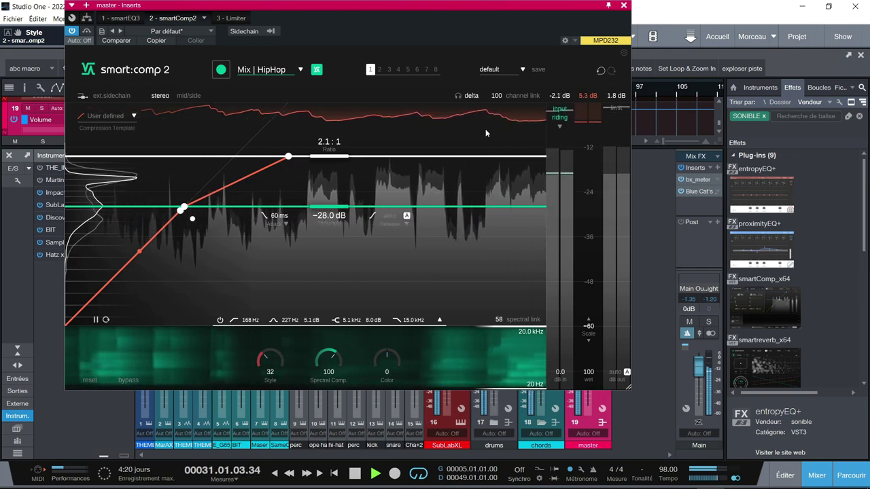
pyautogui.moveTo(513, 163); pyautogui.dragTo(515, 185)
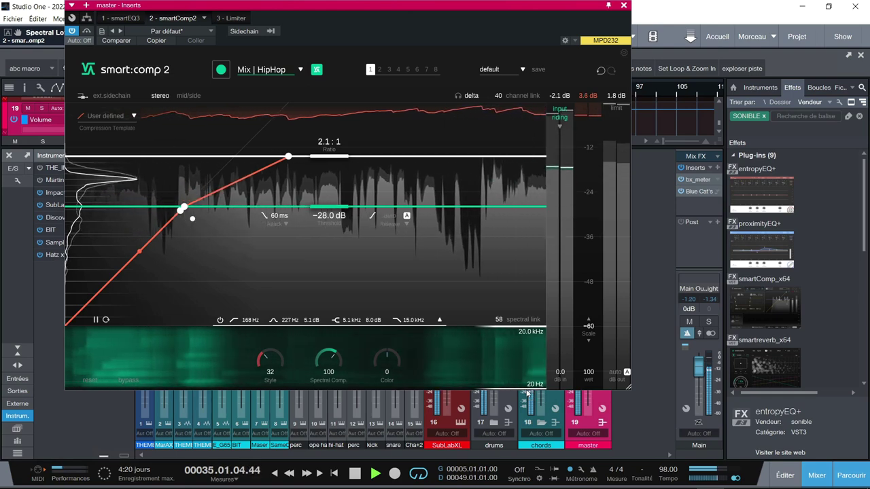
# Raise the spectral compression range's lower limit to 129 Hz, and set Color to 58 and Style to 54
pyautogui.moveTo(530, 393); pyautogui.dragTo(532, 387)
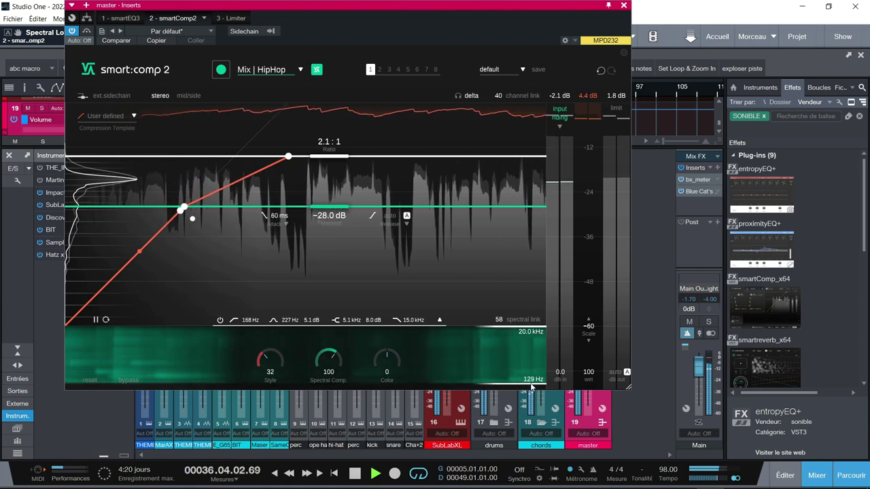
pyautogui.moveTo(387, 359); pyautogui.dragTo(398, 324)
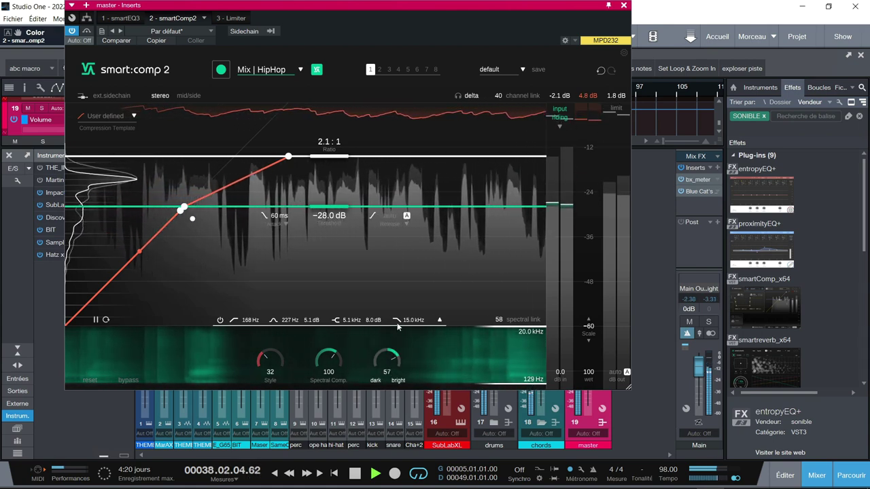
pyautogui.moveTo(269, 371); pyautogui.dragTo(287, 302)
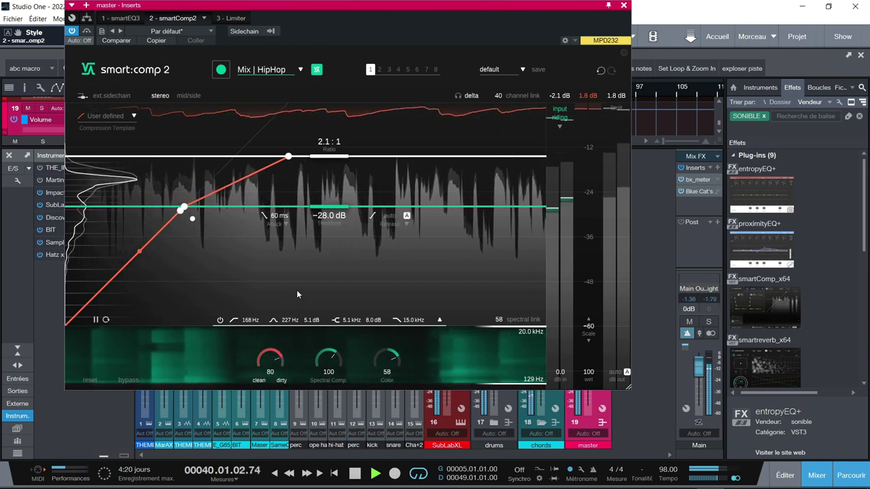
pyautogui.moveTo(296, 296); pyautogui.dragTo(294, 331)
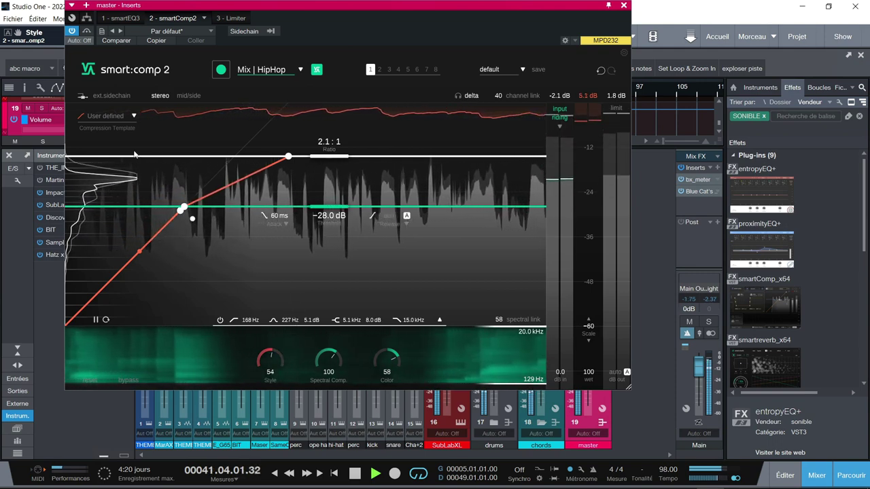
# Compare the mix with the compressor bypassed and active, and audition the delta signal
pyautogui.click(88, 32)
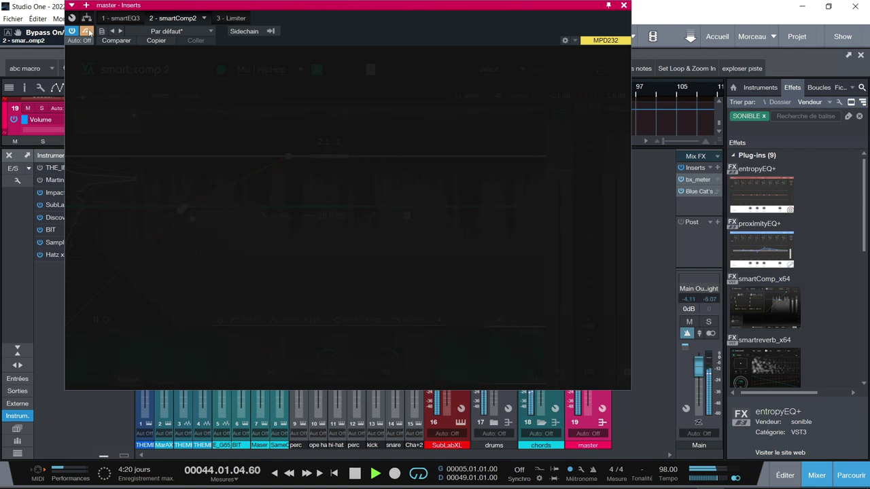
pyautogui.click(88, 32)
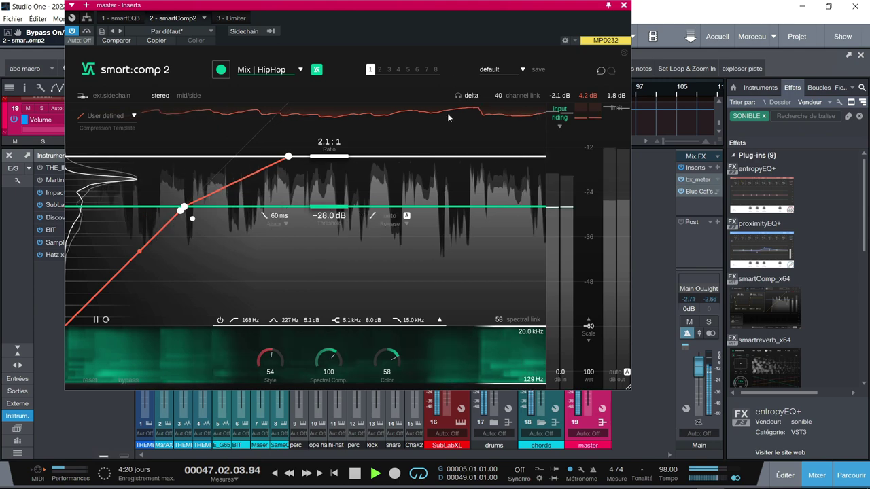
pyautogui.click(468, 96)
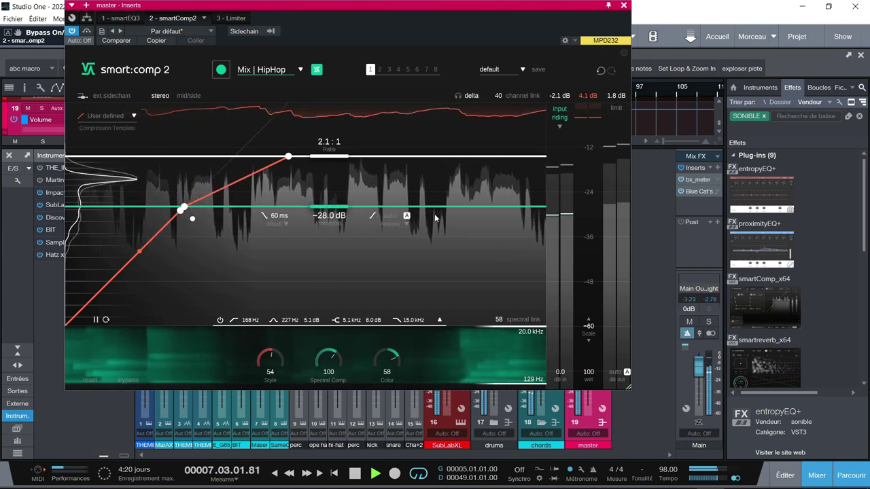
# Turn off automatic release, enable Tempo Sync, and set the release to 0 beats with a shape of 100
pyautogui.click(406, 216)
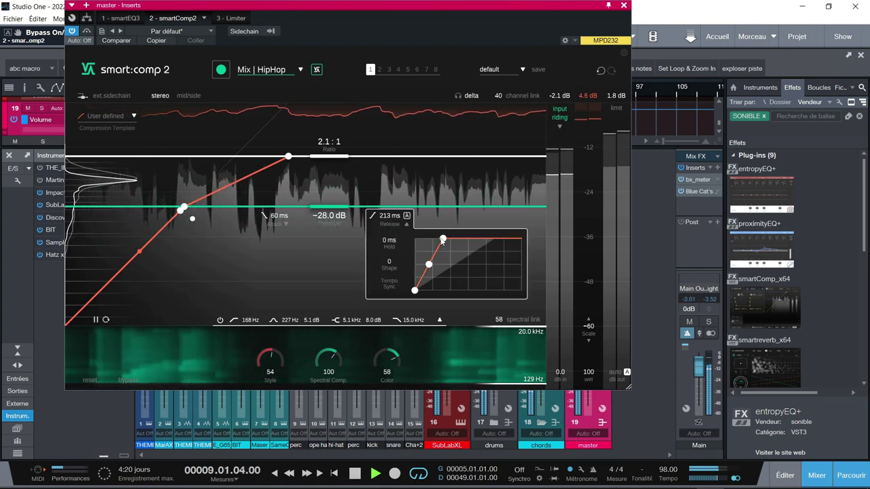
pyautogui.moveTo(440, 242); pyautogui.dragTo(438, 241)
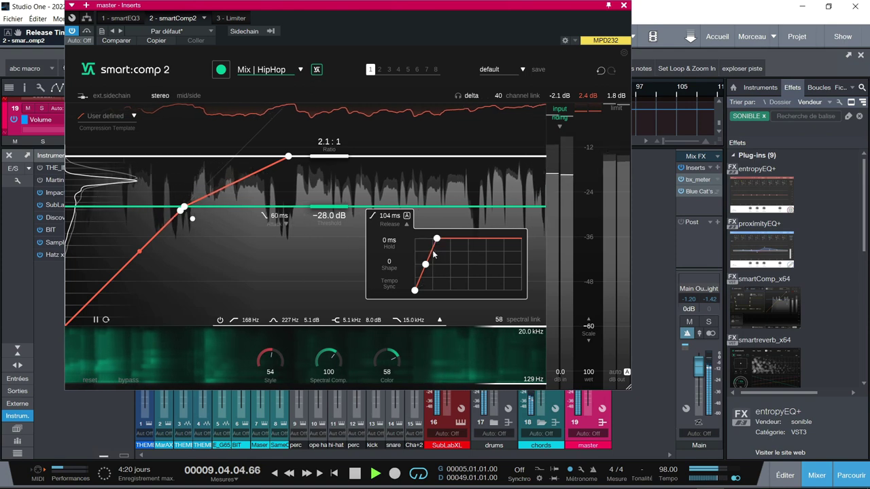
pyautogui.moveTo(385, 250); pyautogui.dragTo(366, 246)
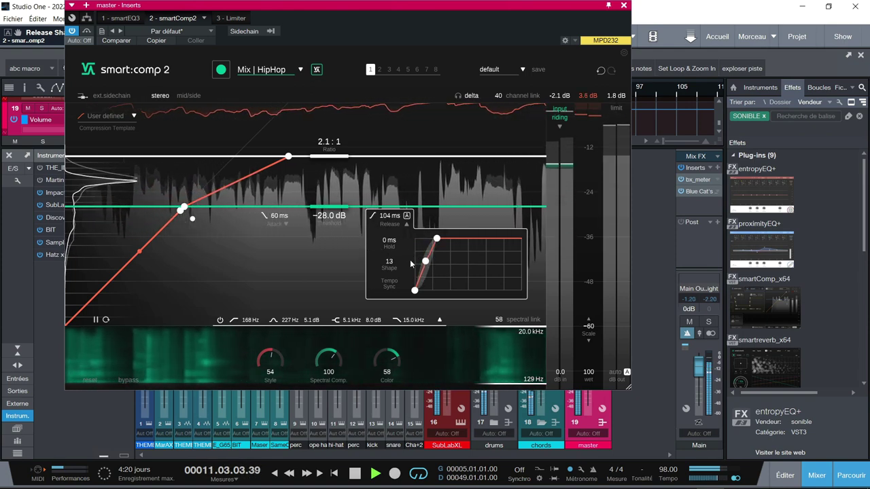
pyautogui.moveTo(493, 284); pyautogui.dragTo(400, 232)
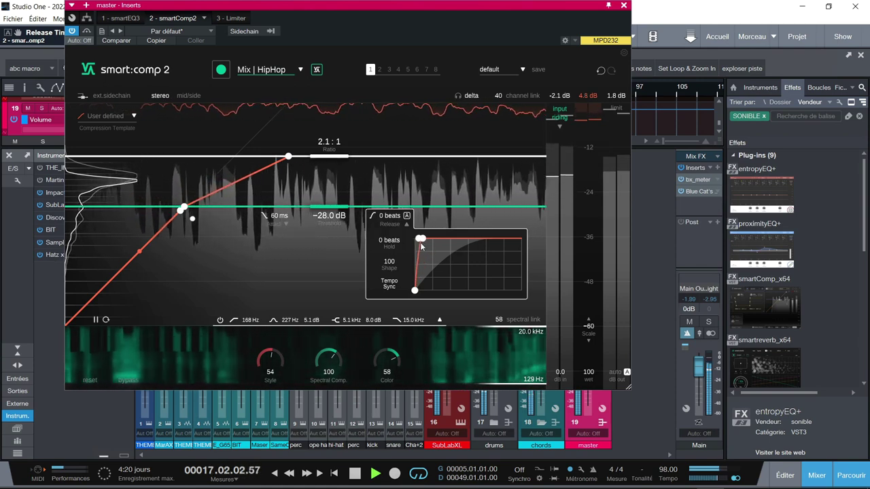
pyautogui.moveTo(417, 244); pyautogui.dragTo(431, 249)
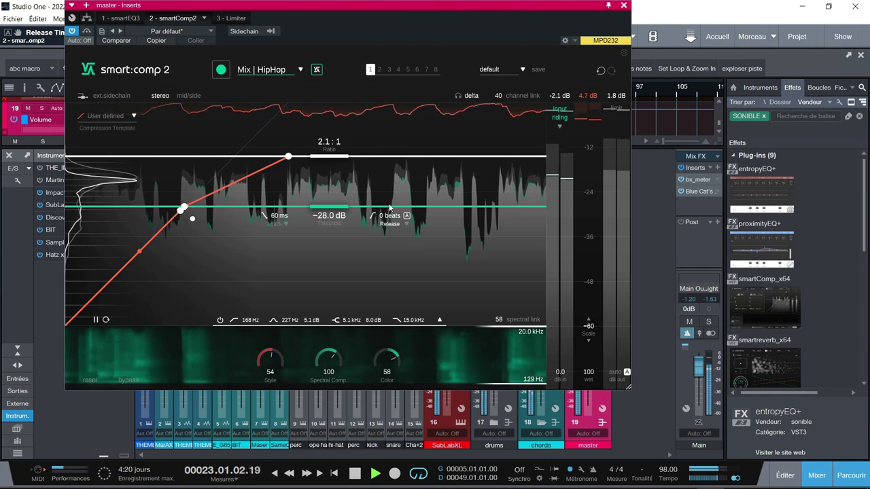
# Set the attack to 5 ms with a shape of 100, and compare the mix with the compressor bypassed and active
pyautogui.click(286, 225)
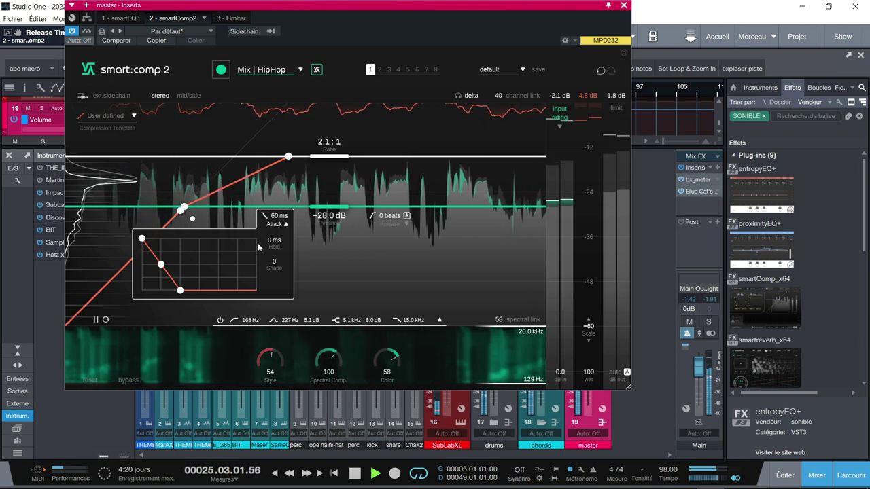
pyautogui.moveTo(164, 266); pyautogui.dragTo(125, 311)
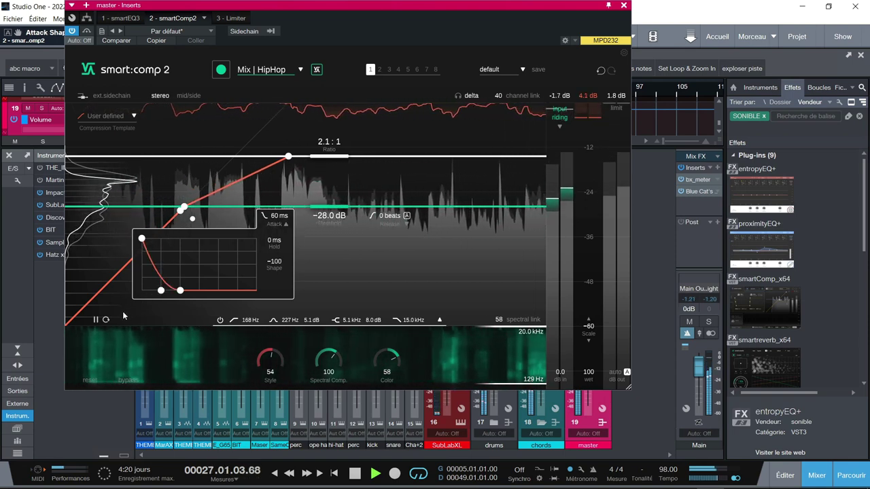
pyautogui.moveTo(162, 293); pyautogui.dragTo(161, 238)
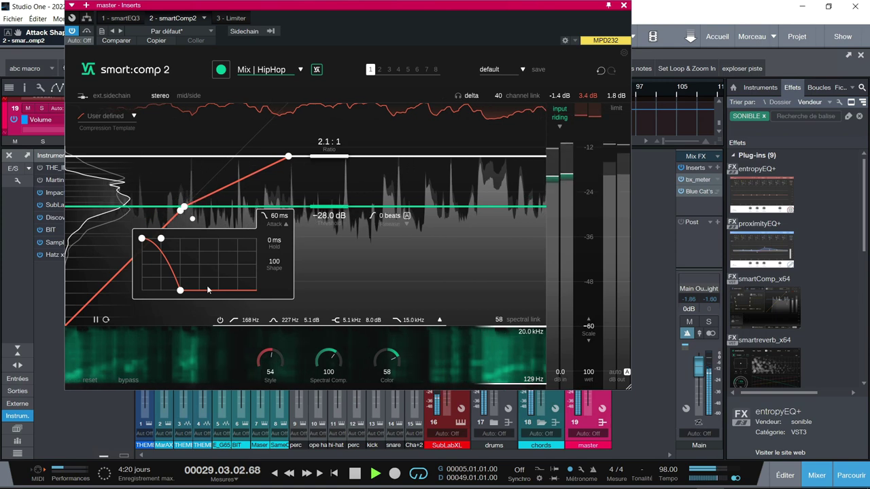
pyautogui.moveTo(180, 291); pyautogui.dragTo(154, 294)
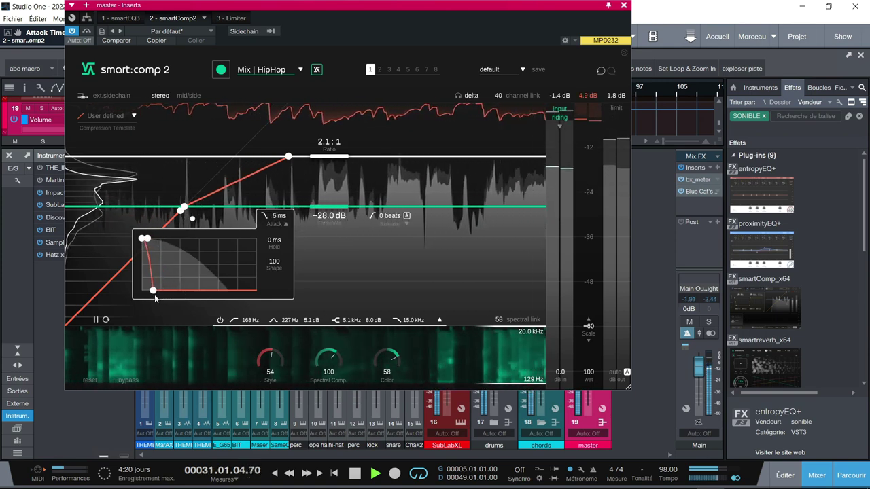
pyautogui.click(286, 224)
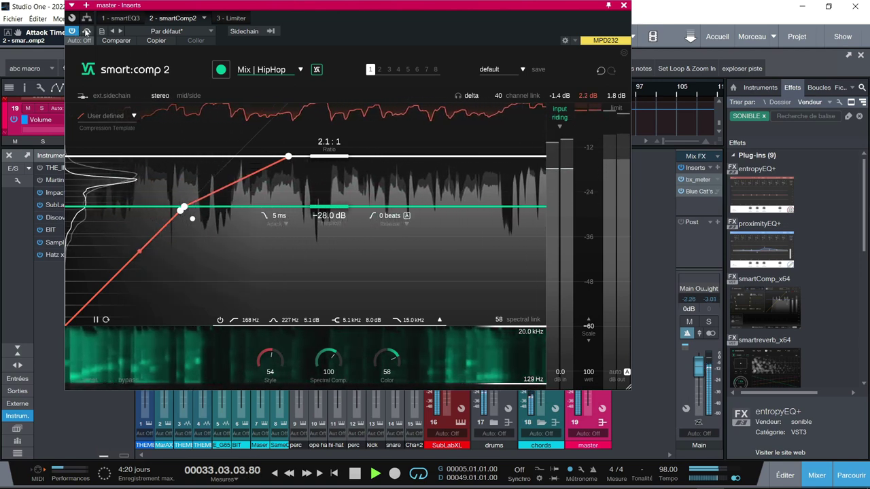
pyautogui.click(86, 32)
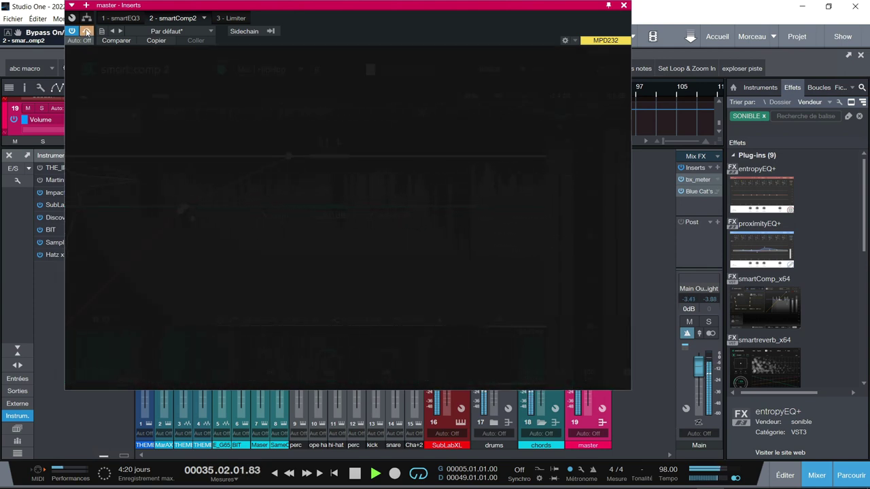
pyautogui.click(86, 32)
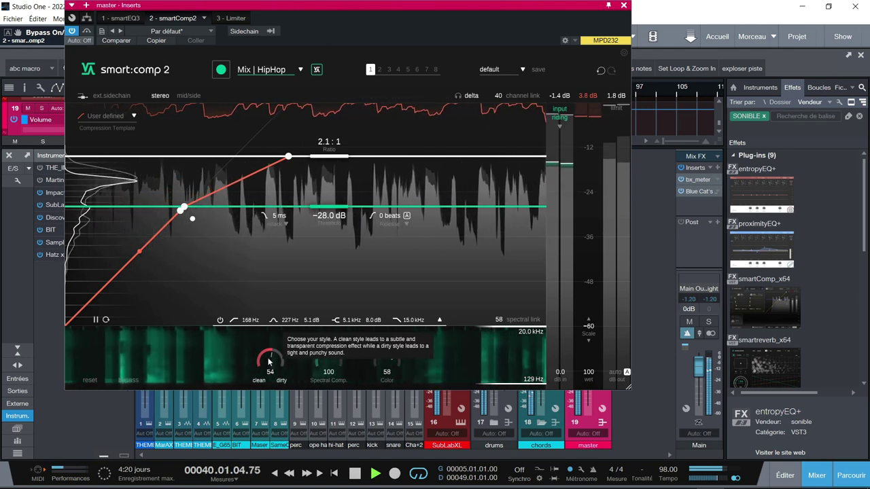
# Lower Style and Spectral Comp to 0 and Color to -1 while the track plays
pyautogui.moveTo(268, 362); pyautogui.dragTo(271, 418)
pyautogui.moveTo(386, 360); pyautogui.dragTo(383, 403)
pyautogui.moveTo(328, 359); pyautogui.dragTo(313, 479)
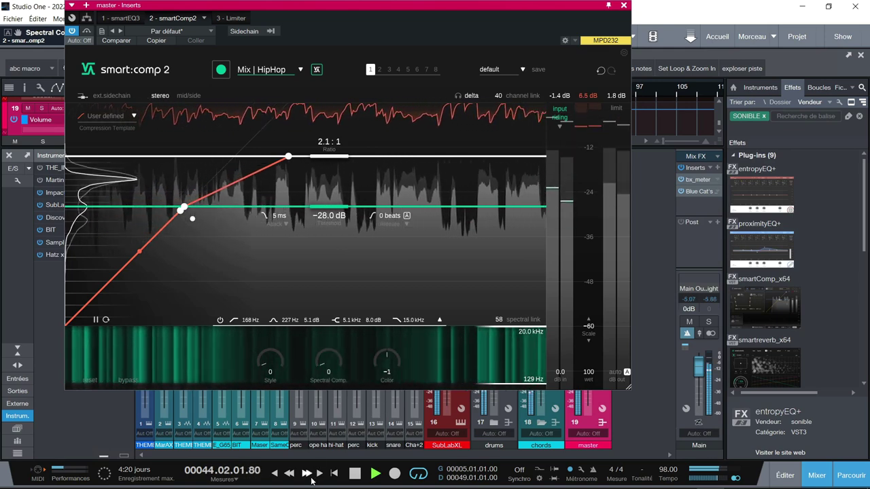
# Set Style to 50, Spectral Comp to 96 and Color to -65
pyautogui.moveTo(270, 366); pyautogui.dragTo(265, 257)
pyautogui.moveTo(387, 360); pyautogui.dragTo(383, 409)
pyautogui.moveTo(270, 360); pyautogui.dragTo(263, 401)
pyautogui.moveTo(330, 359); pyautogui.dragTo(360, 264)
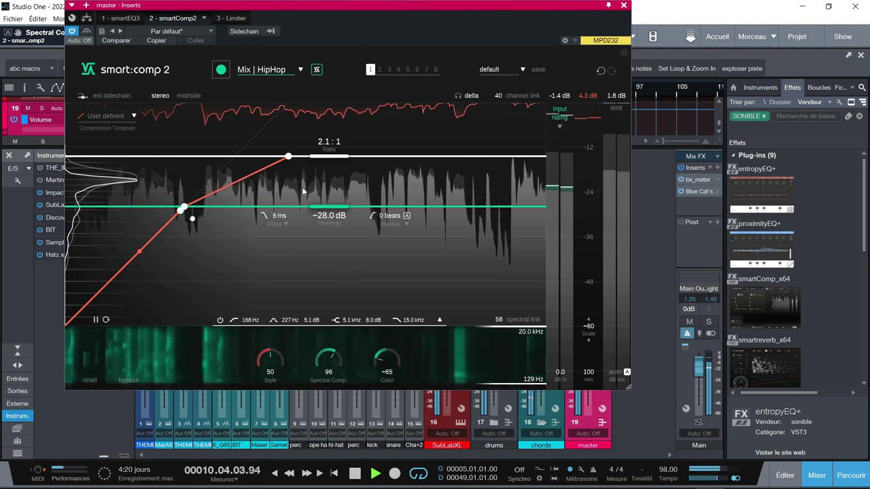
# Stop playback, view the smart:EQ 3 insert on the master, and return to smart:comp 2
pyautogui.press('space')
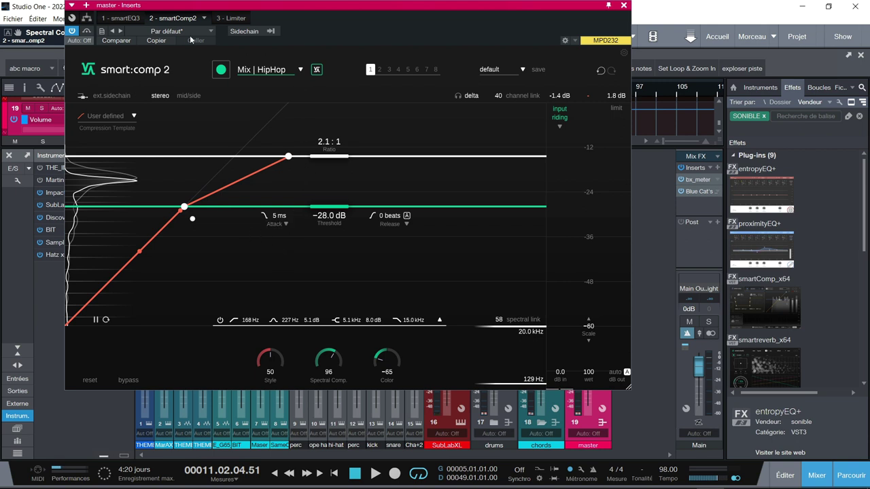
pyautogui.click(119, 18)
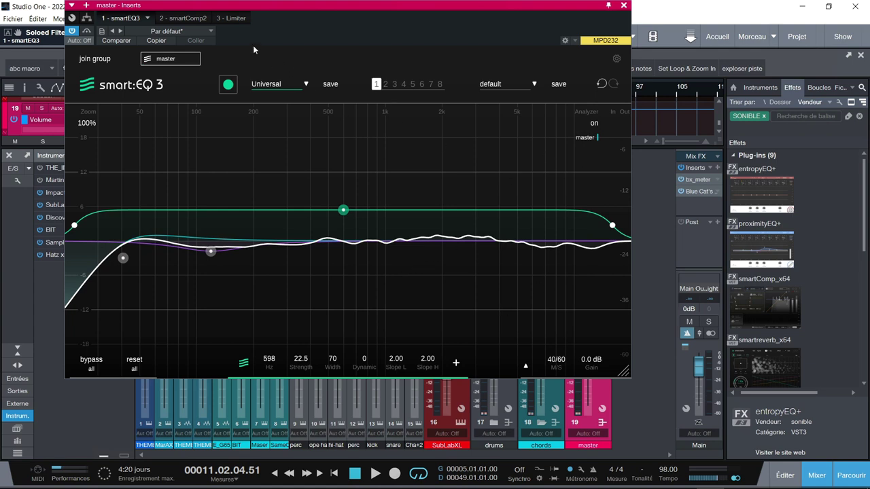
pyautogui.click(197, 19)
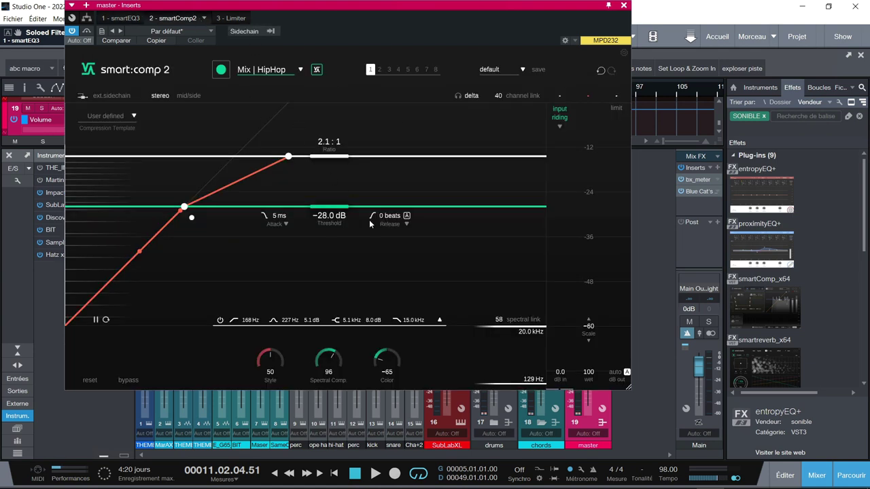